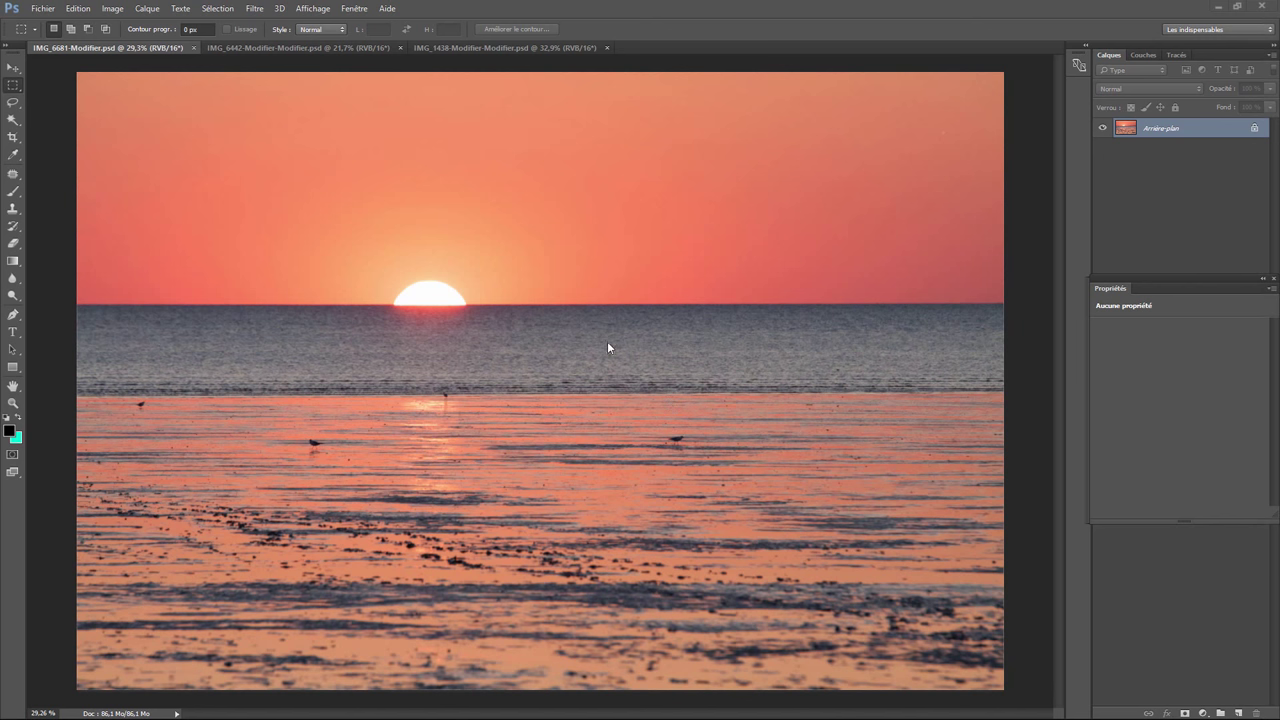
Show the filter list over the beach sunset photo to find Alien Skin Snap Art 4.
{"action": "left_click", "coordinate": [254, 8]}
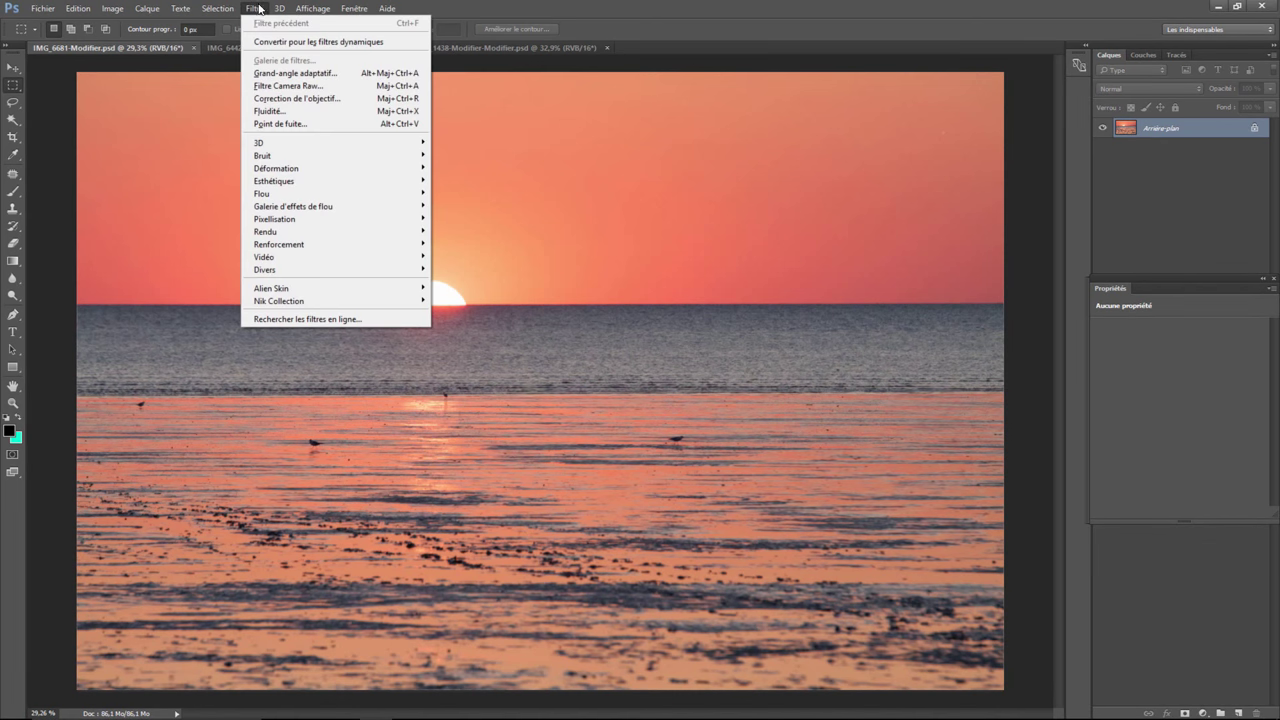
{"action": "mouse_move", "coordinate": [300, 288]}
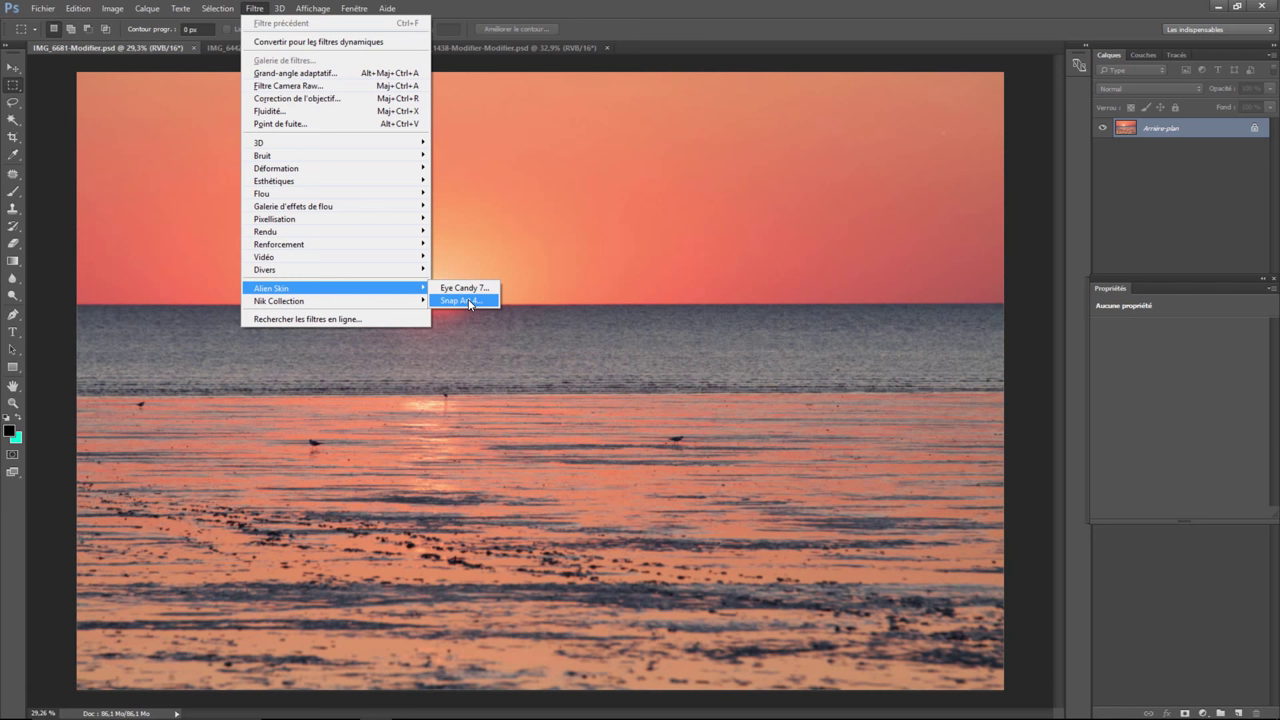
Launch Snap Art 4 on the beach sunset photo and continue in trial mode.
{"action": "left_click", "coordinate": [467, 301]}
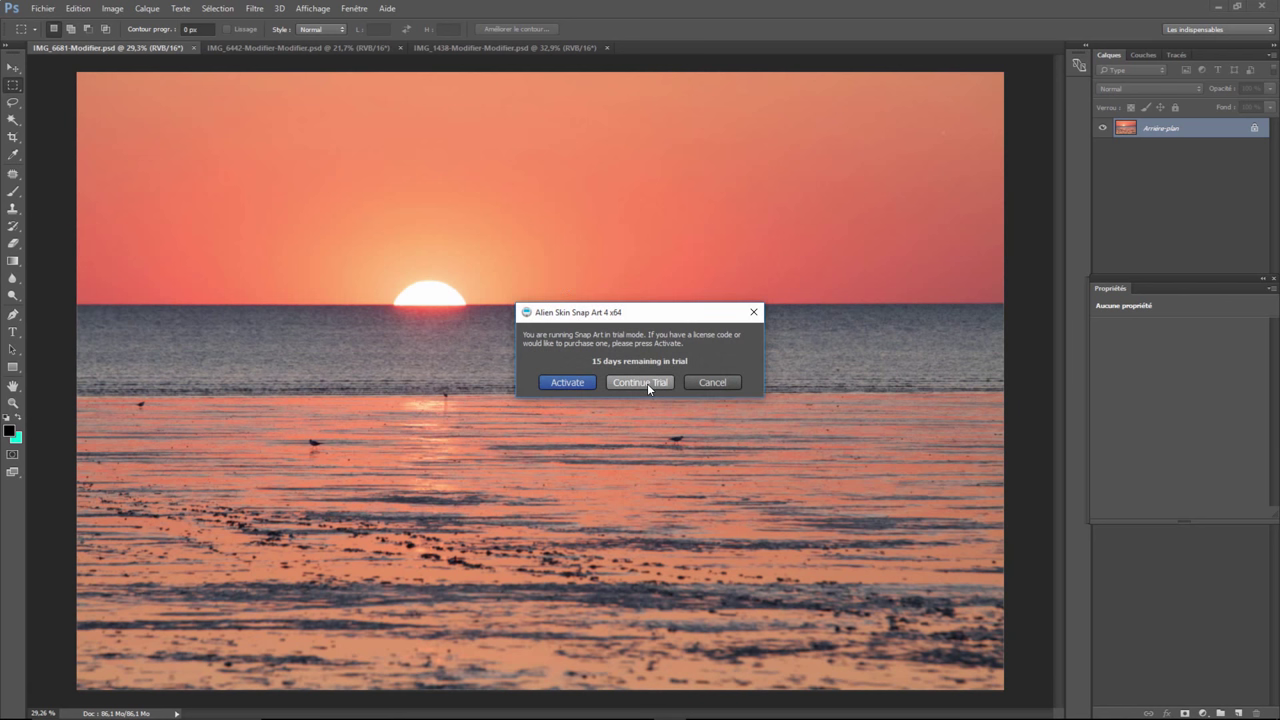
{"action": "left_click", "coordinate": [645, 382]}
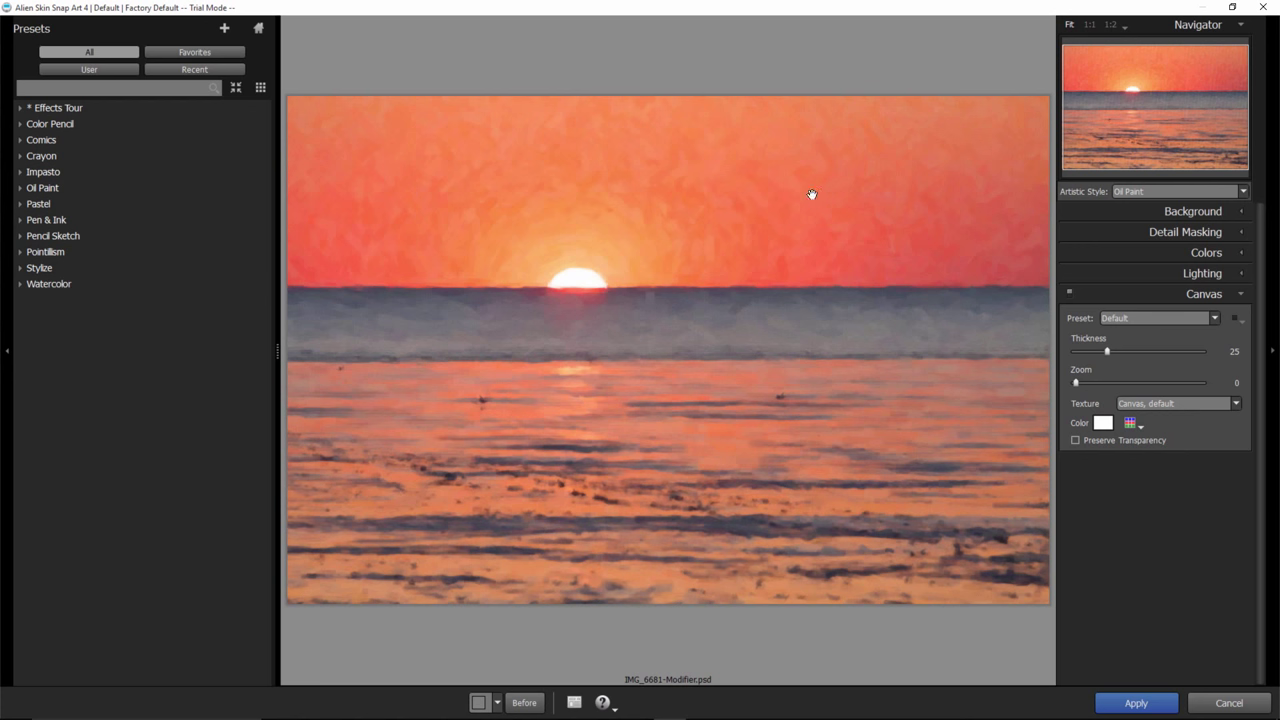
Try Impasto Thick Paint, settle on Impressionist, and zoom into the sunset preview.
{"action": "left_click", "coordinate": [19, 176]}
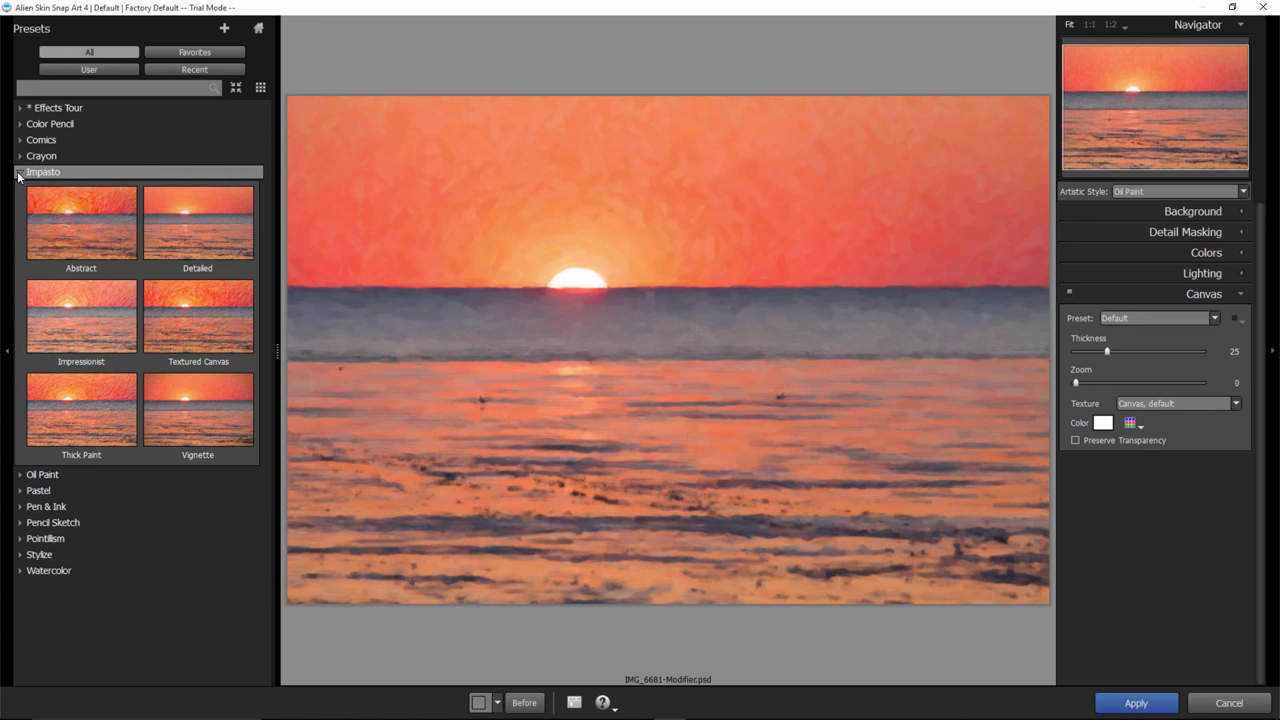
{"action": "mouse_move", "coordinate": [82, 222]}
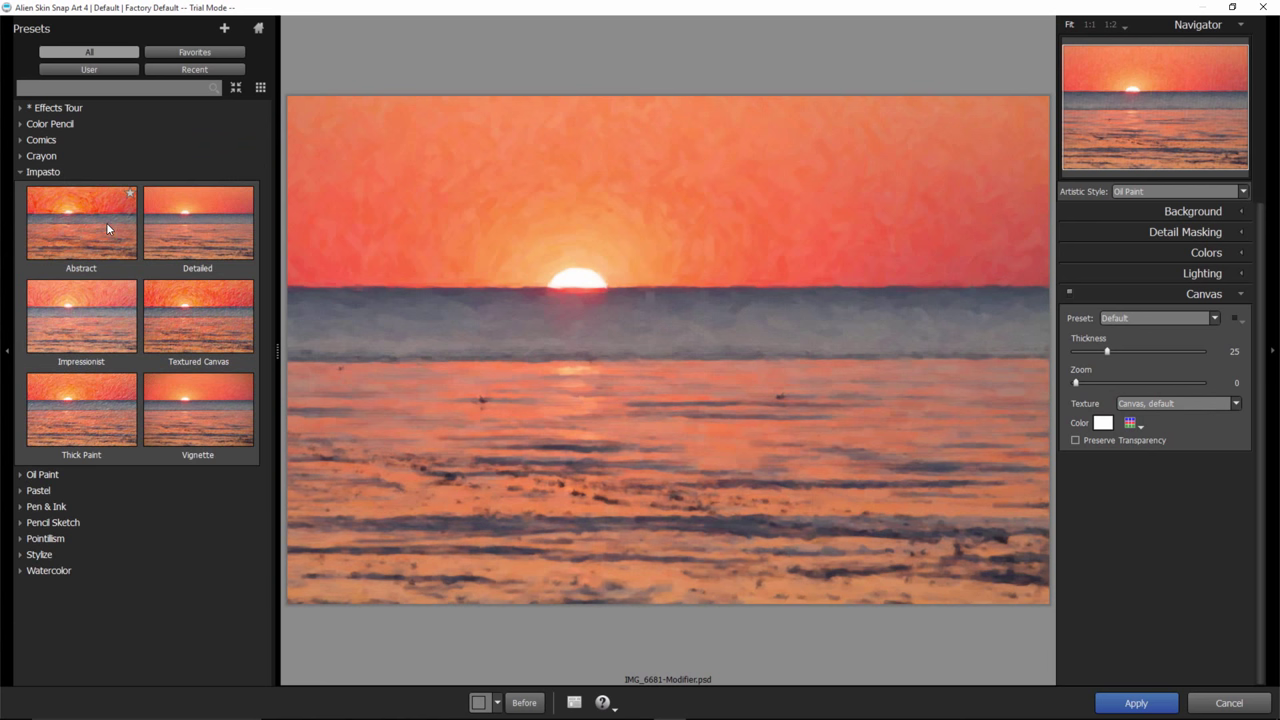
{"action": "left_click", "coordinate": [90, 413]}
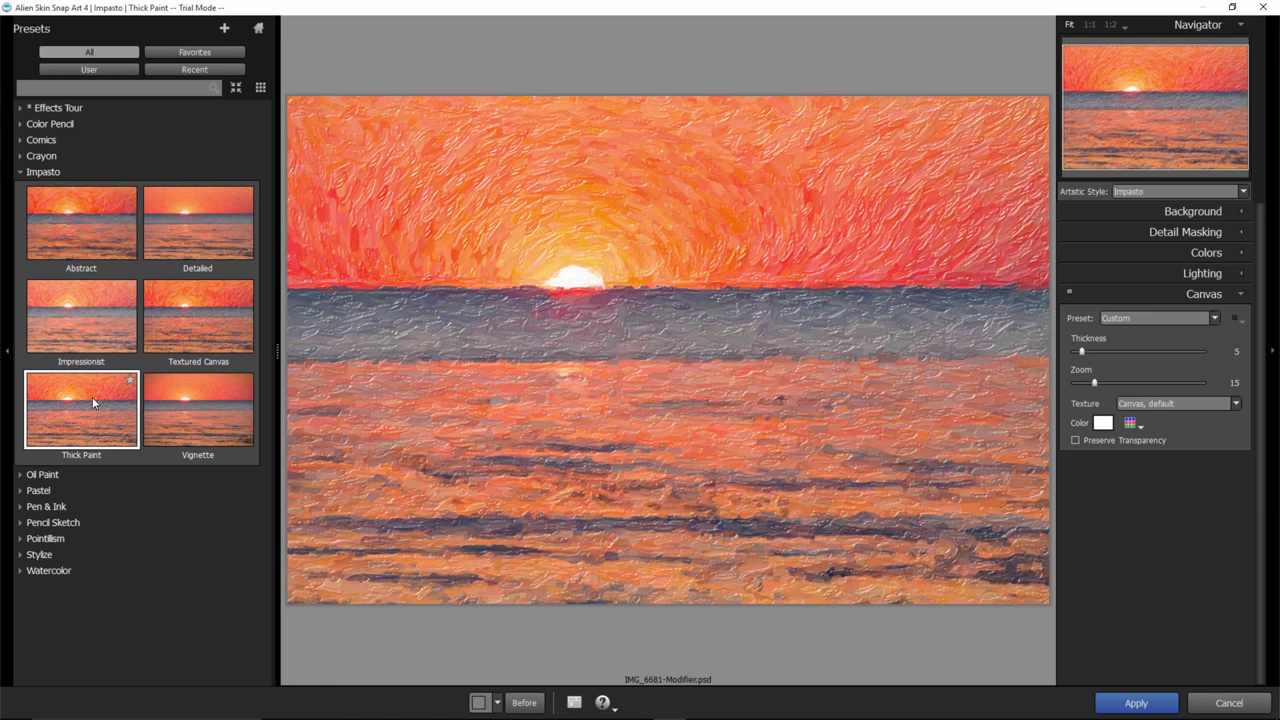
{"action": "left_click", "coordinate": [88, 332]}
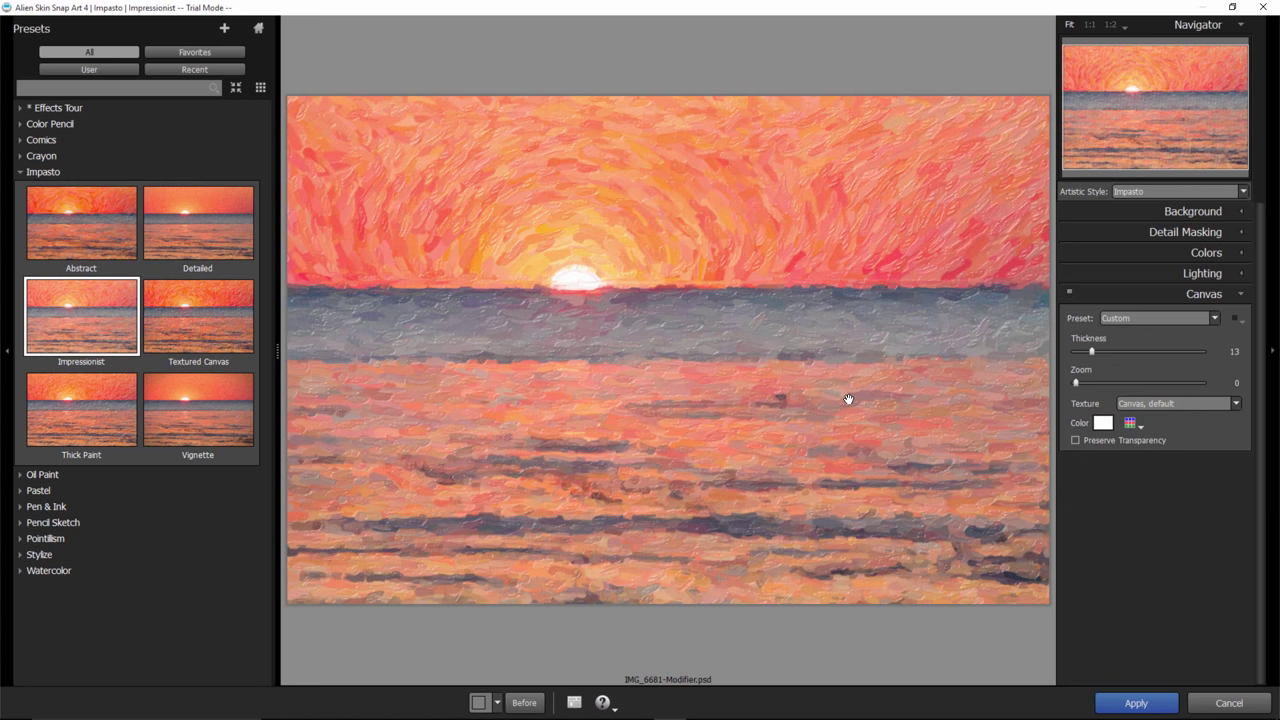
{"action": "key", "text": "ctrl+plus"}
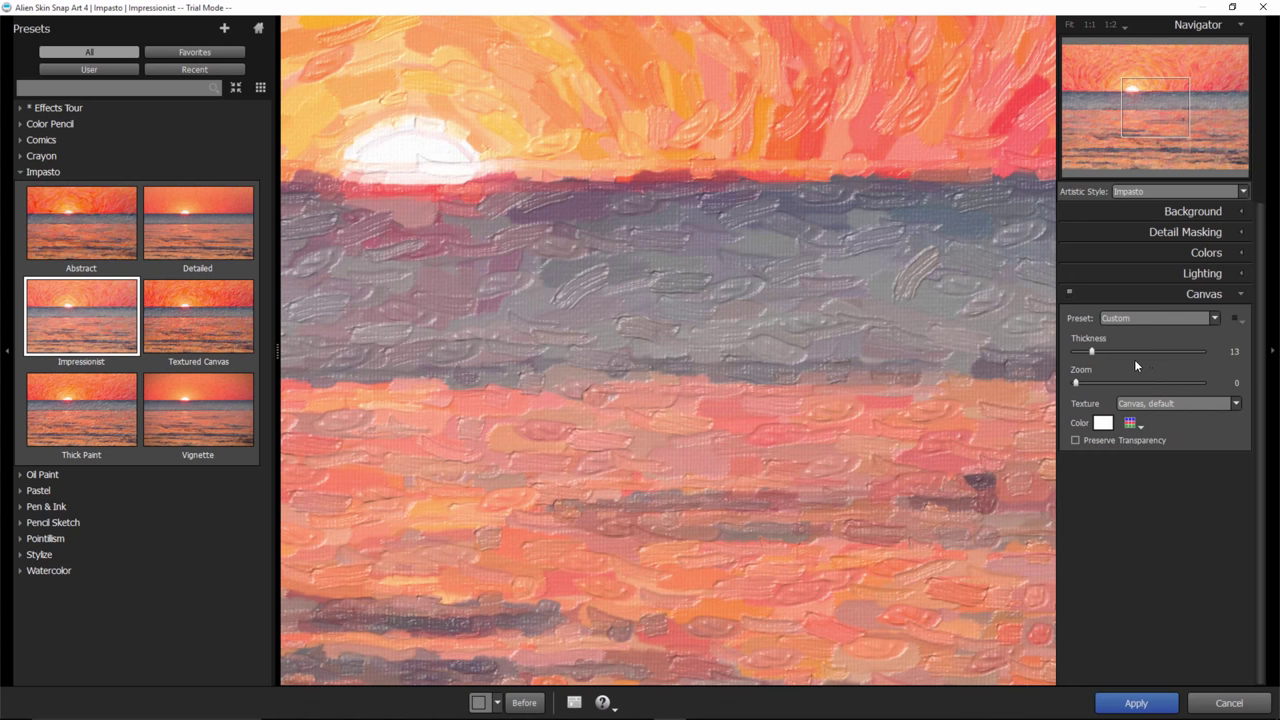
Set canvas Thickness to 56 and Zoom to 38, revealing the Background brush settings.
{"action": "left_click_drag", "start_coordinate": [1093, 352], "coordinate": [1147, 353]}
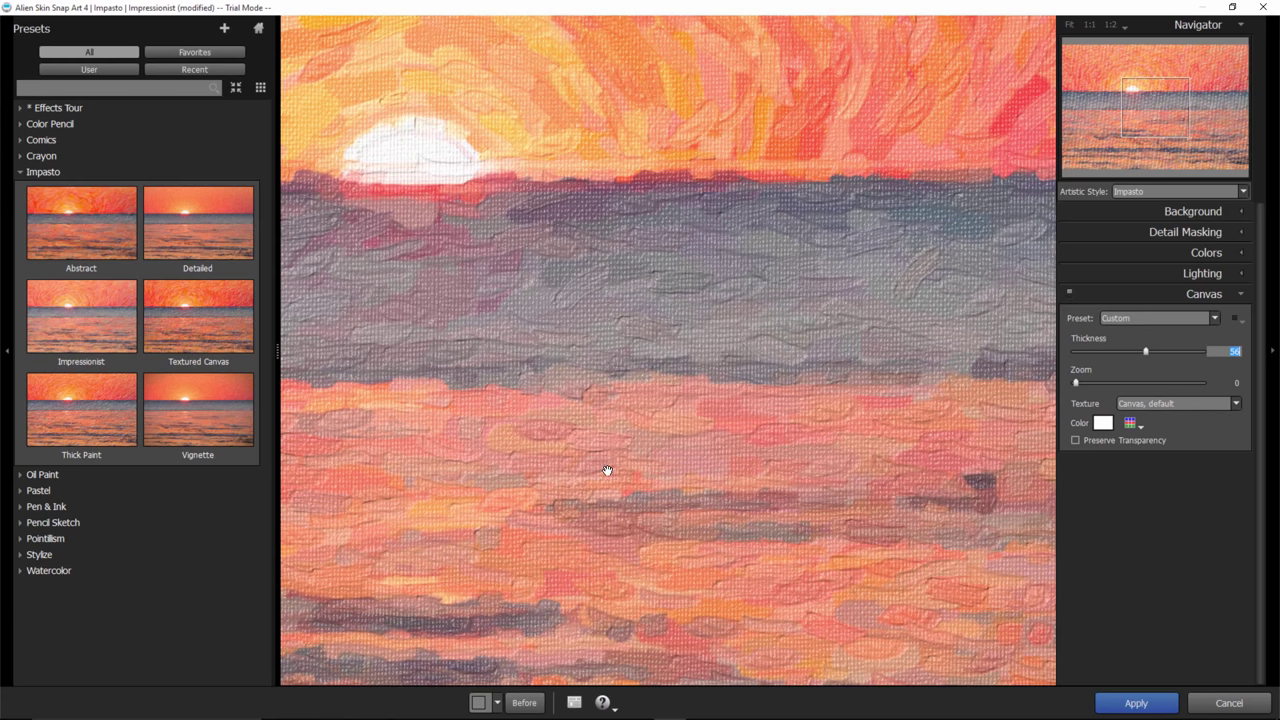
{"action": "left_click_drag", "start_coordinate": [1077, 382], "coordinate": [1124, 385]}
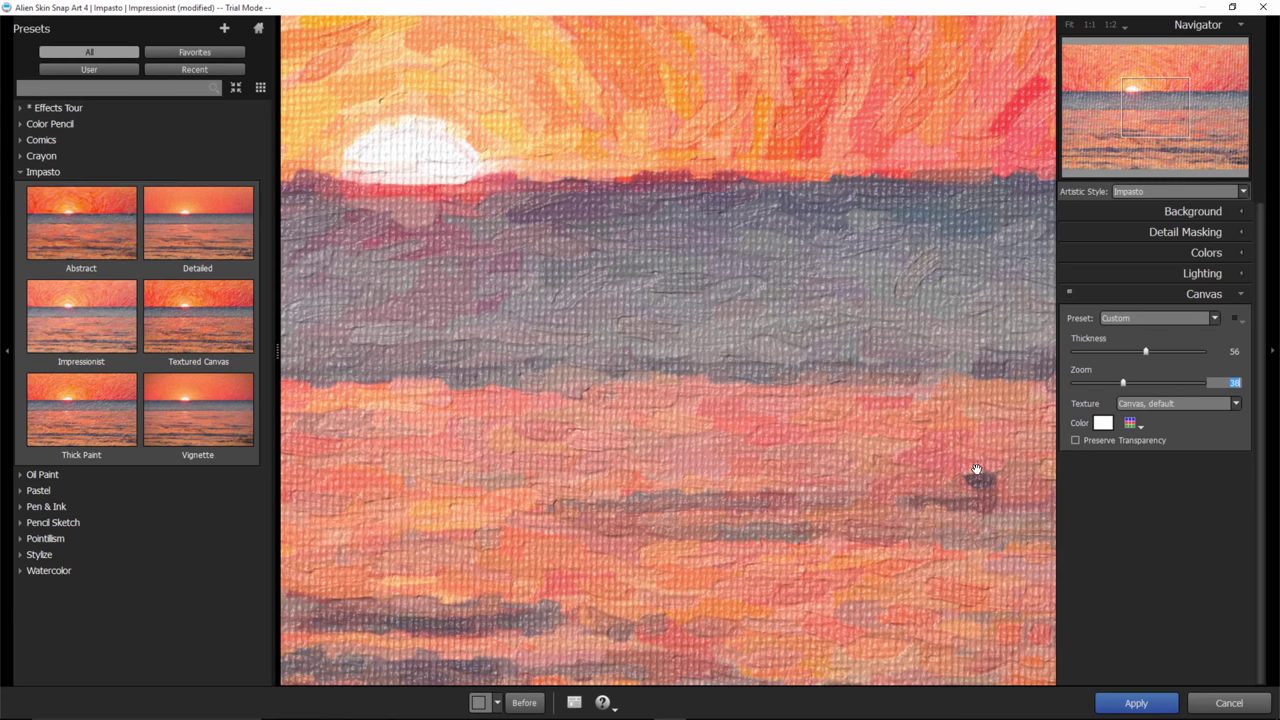
{"action": "left_click", "coordinate": [1244, 213]}
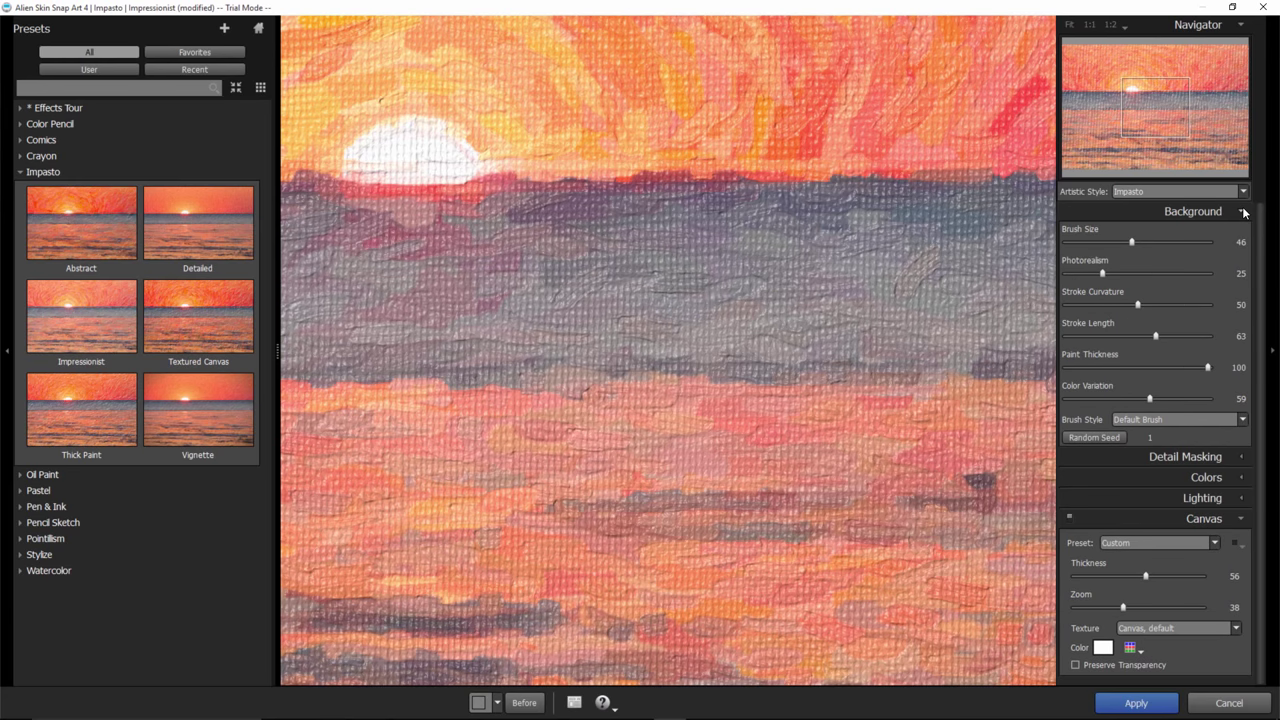
Set the background Brush Size to 89 and Photorealism to 27.
{"action": "left_click", "coordinate": [1122, 244]}
{"action": "left_click_drag", "start_coordinate": [1105, 247], "coordinate": [1090, 247]}
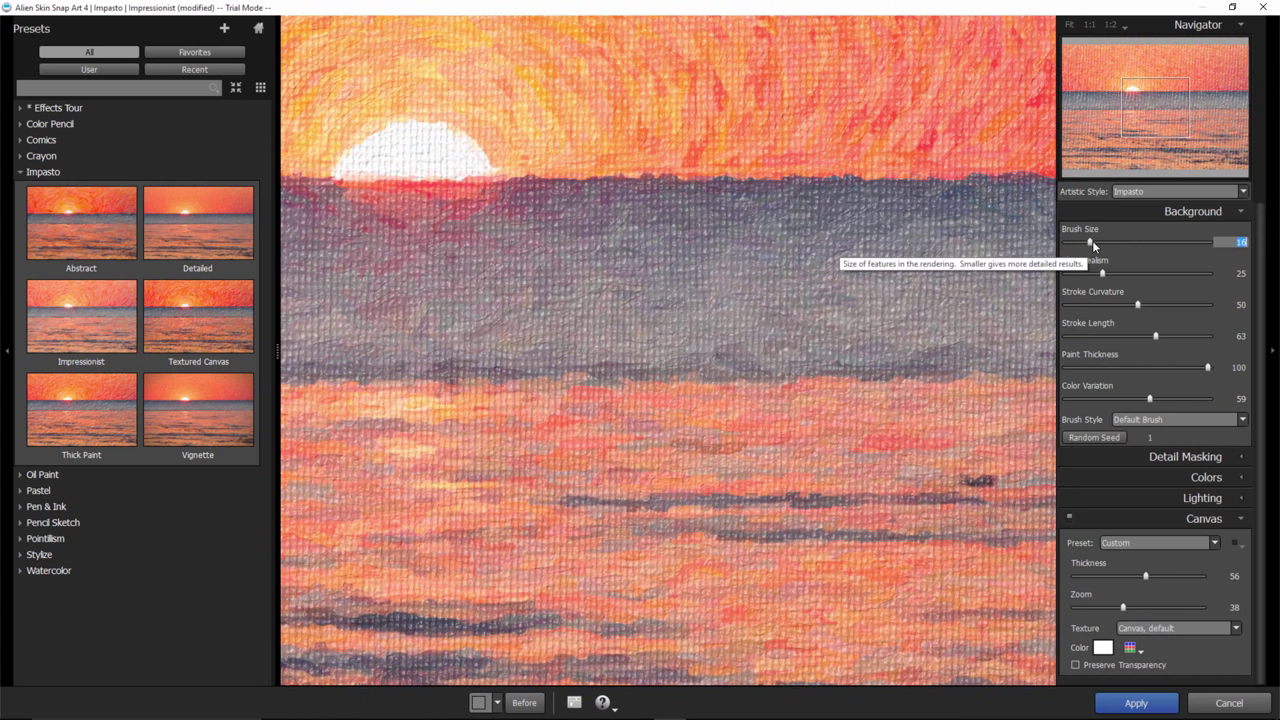
{"action": "left_click_drag", "start_coordinate": [1091, 243], "coordinate": [1193, 243]}
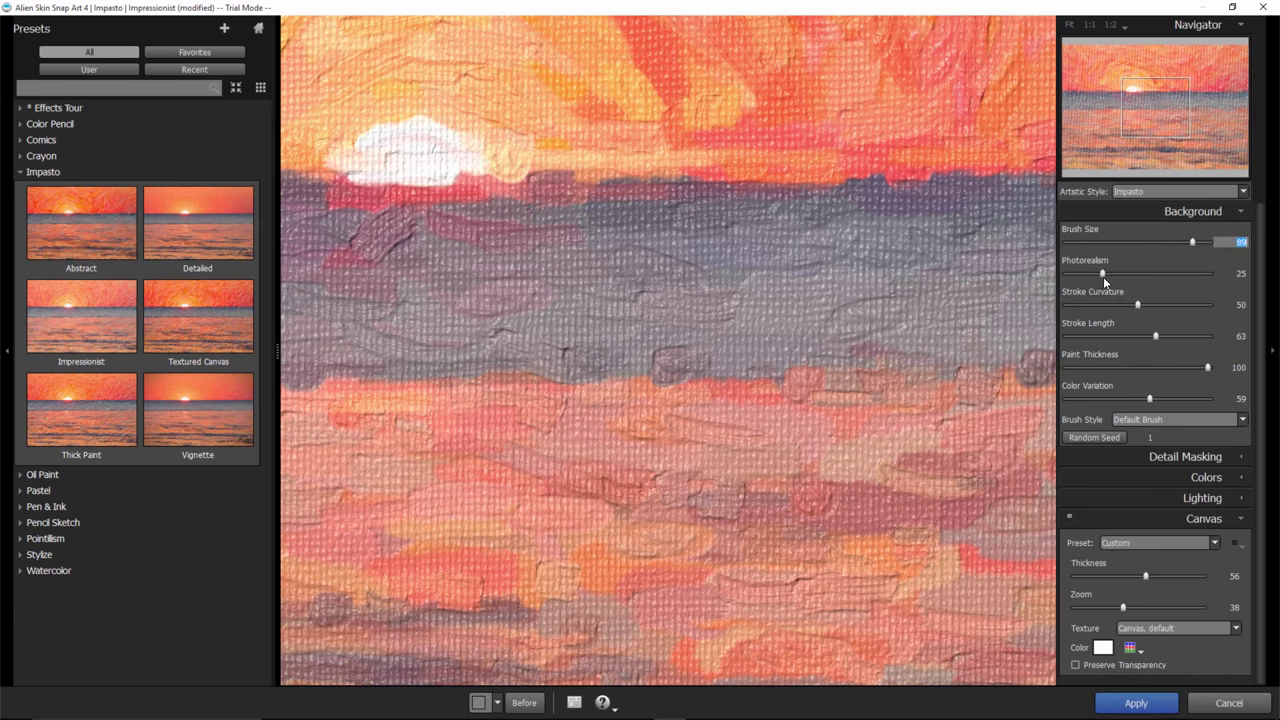
{"action": "left_click_drag", "start_coordinate": [1103, 273], "coordinate": [1212, 273]}
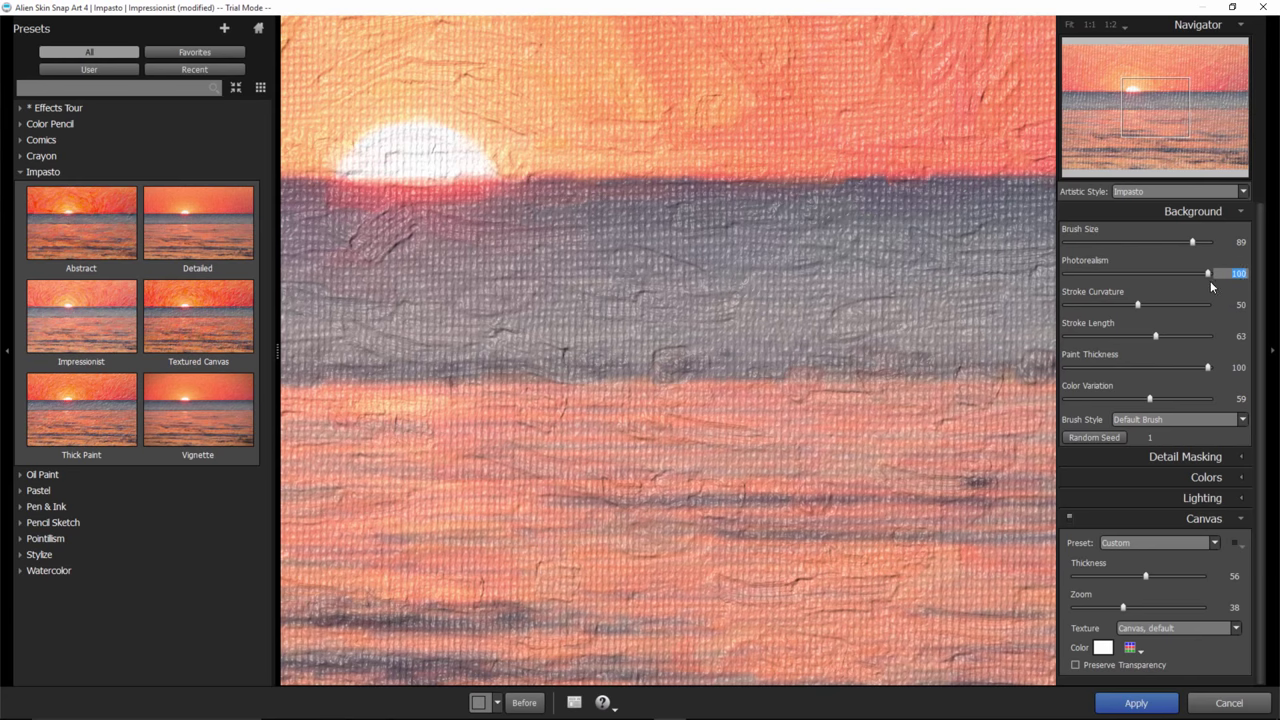
{"action": "left_click_drag", "start_coordinate": [1207, 273], "coordinate": [1104, 276]}
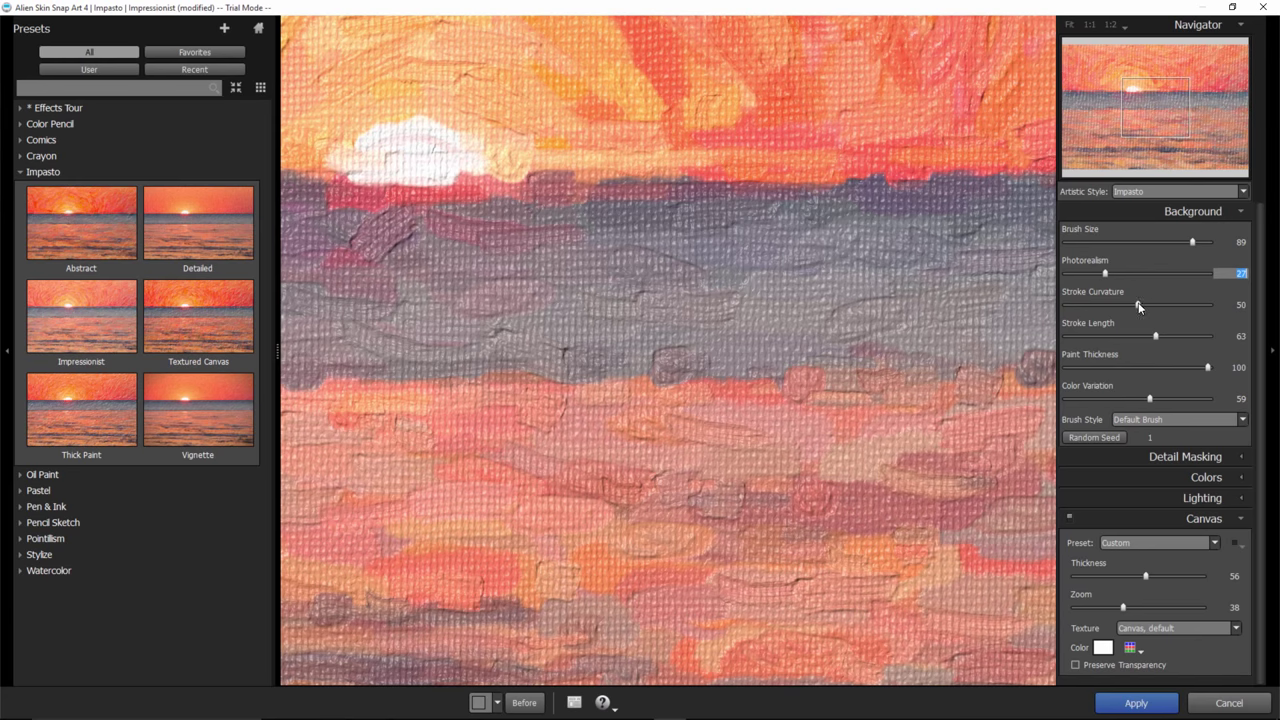
Tune background strokes to Curvature 56, Length 90 and Paint Thickness 87.
{"action": "left_click_drag", "start_coordinate": [1138, 305], "coordinate": [1194, 305]}
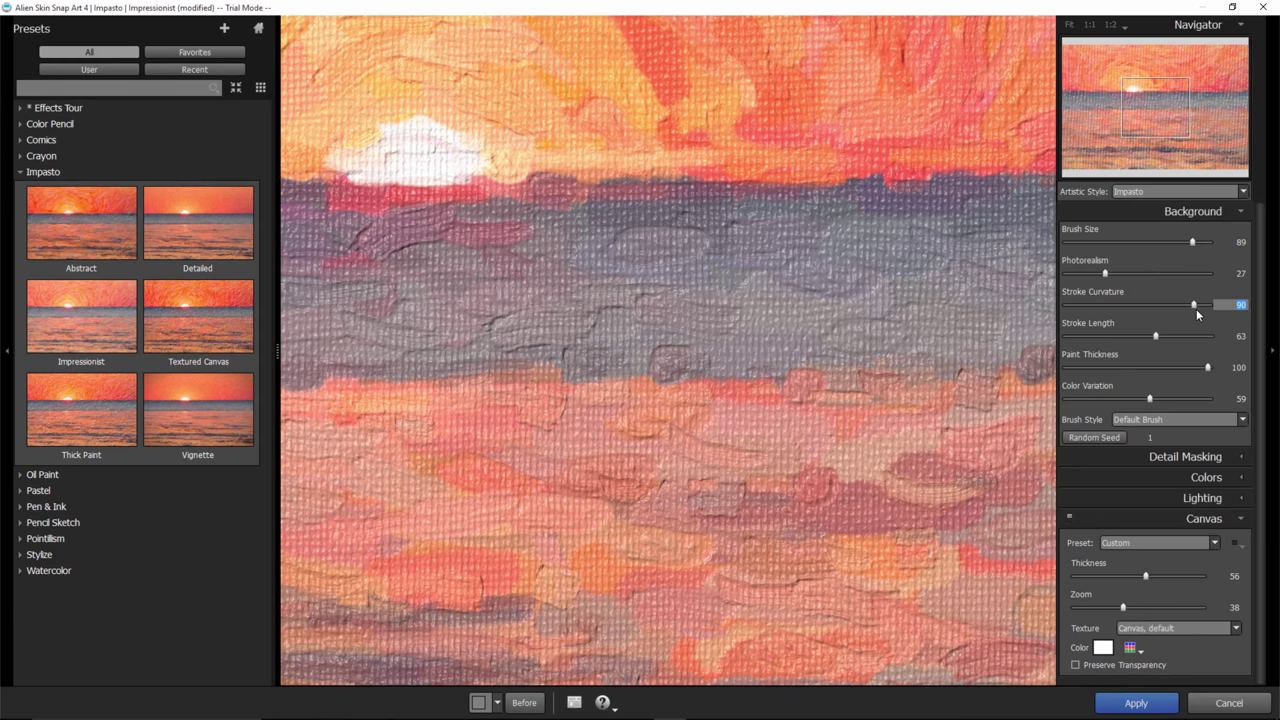
{"action": "left_click_drag", "start_coordinate": [1195, 306], "coordinate": [1059, 306]}
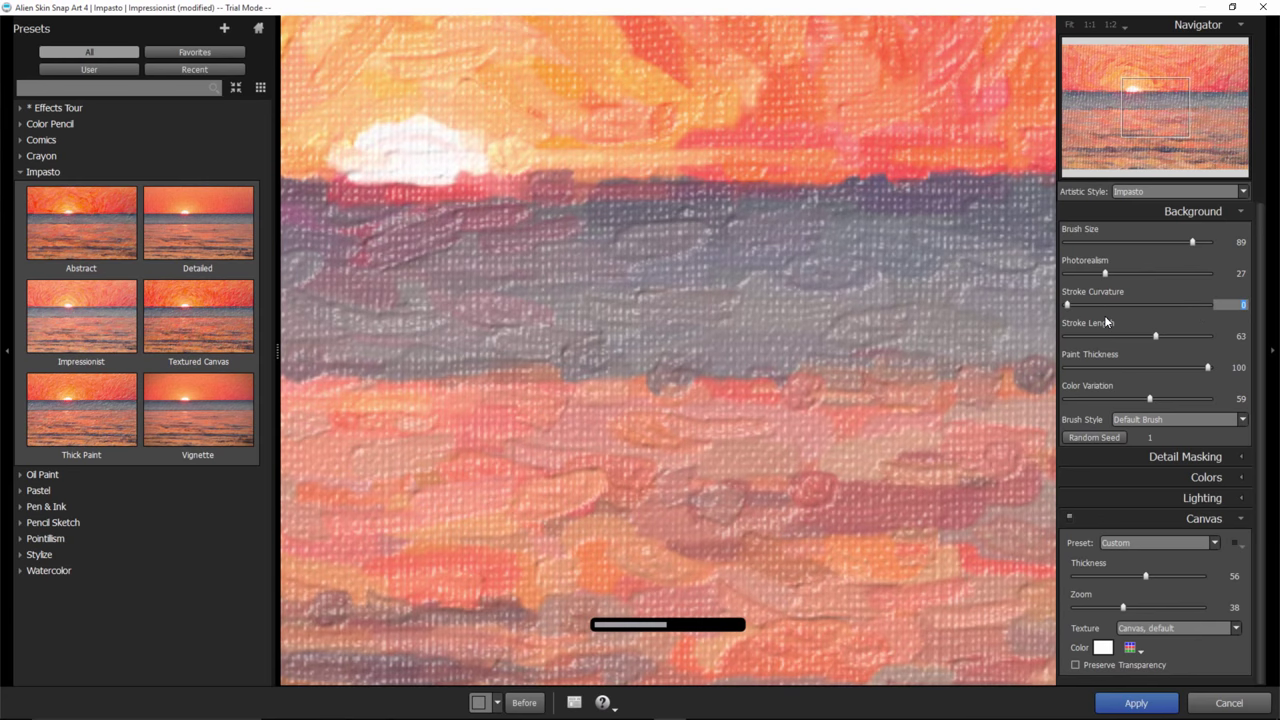
{"action": "left_click_drag", "start_coordinate": [1120, 308], "coordinate": [1146, 306]}
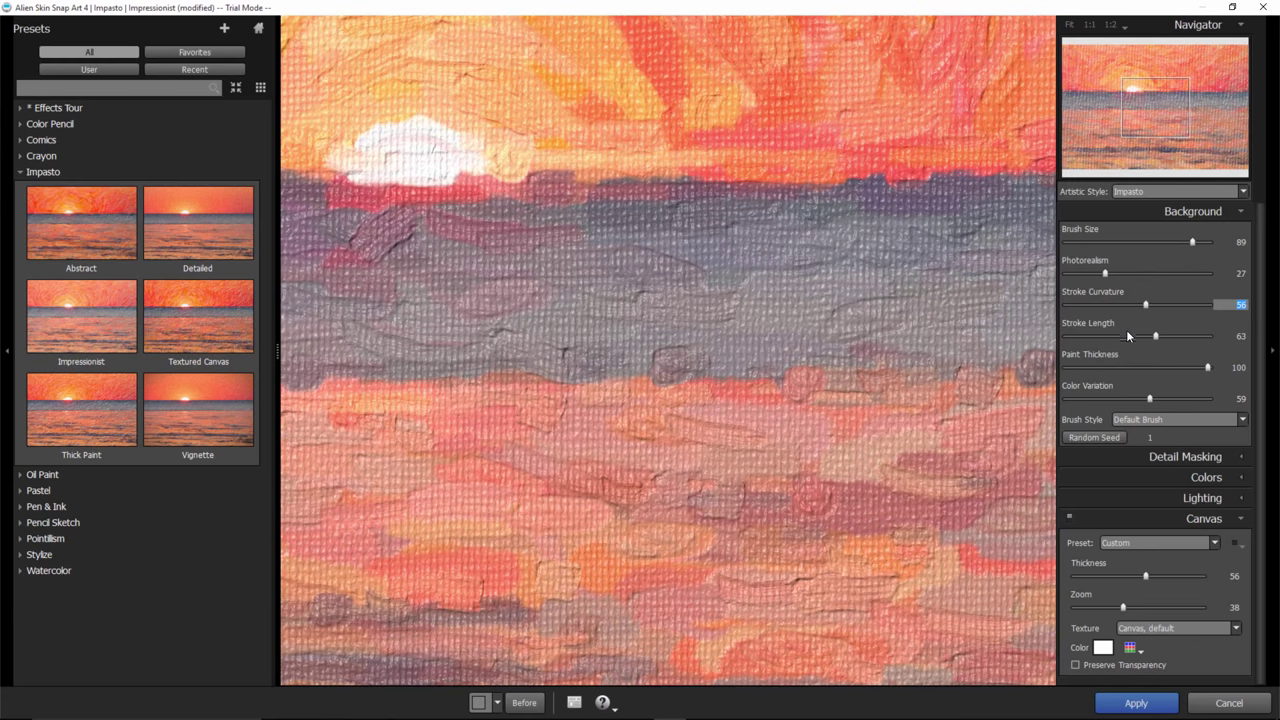
{"action": "left_click_drag", "start_coordinate": [1157, 336], "coordinate": [1074, 337]}
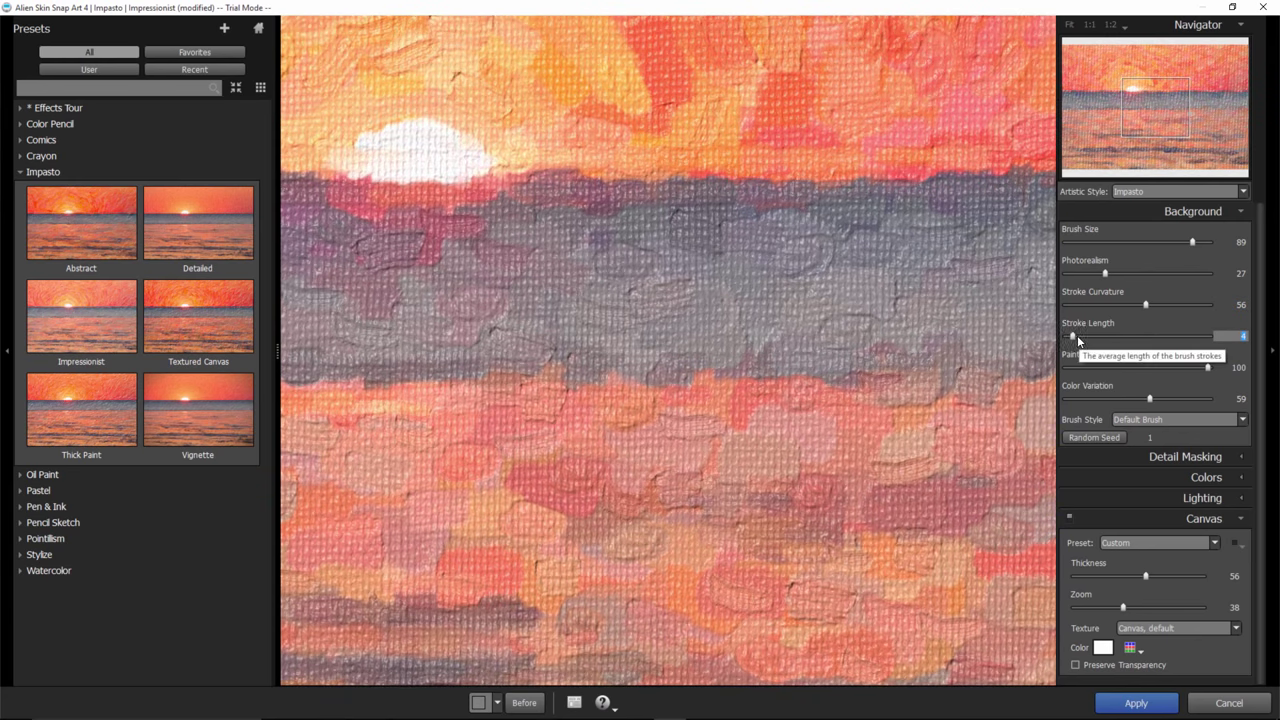
{"action": "left_click_drag", "start_coordinate": [1074, 337], "coordinate": [1193, 336]}
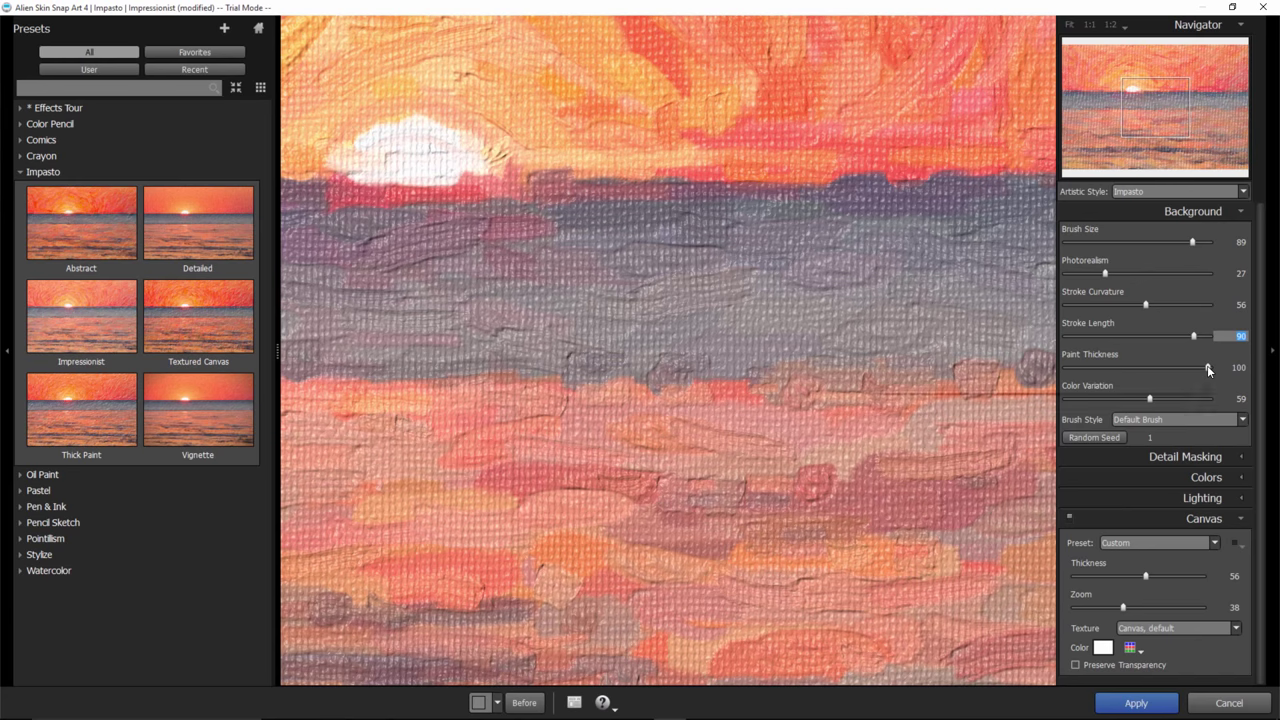
{"action": "left_click_drag", "start_coordinate": [1207, 366], "coordinate": [1097, 368]}
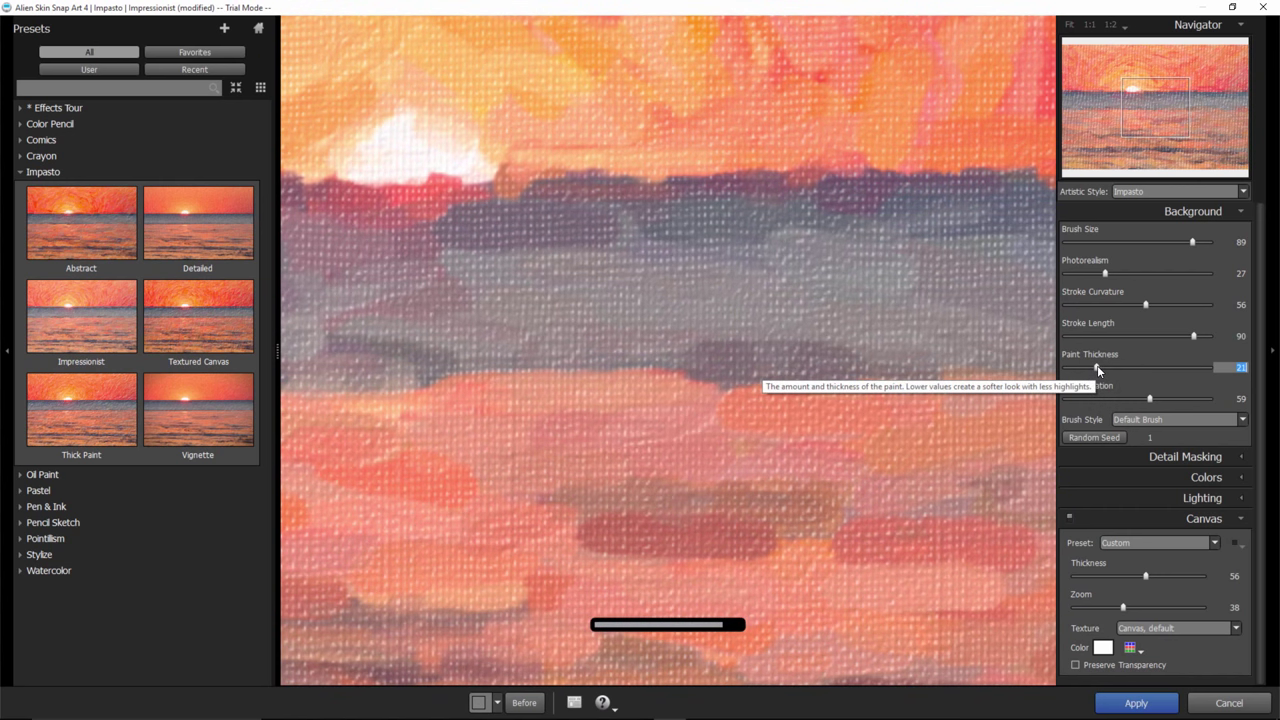
{"action": "left_click_drag", "start_coordinate": [1097, 368], "coordinate": [1190, 368]}
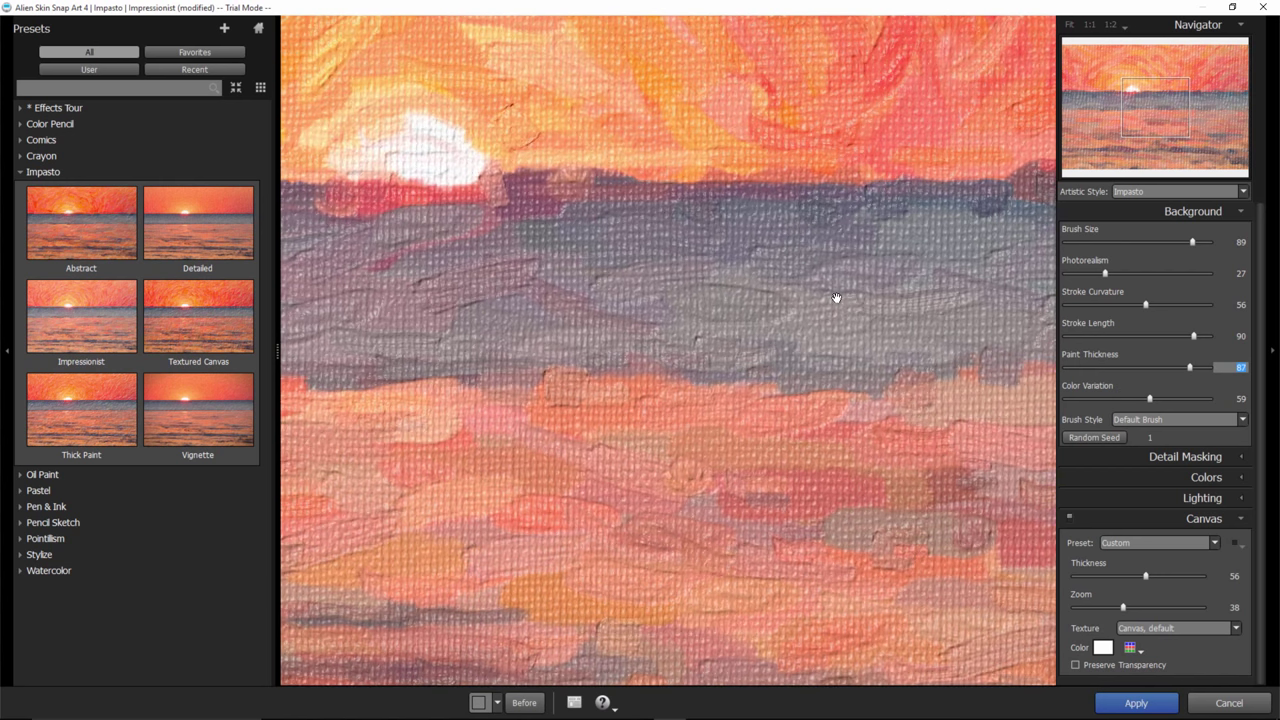
Zoom the preview out to fit the whole beach, then set Color Variation to 45.
{"action": "key", "text": "ctrl+minus"}
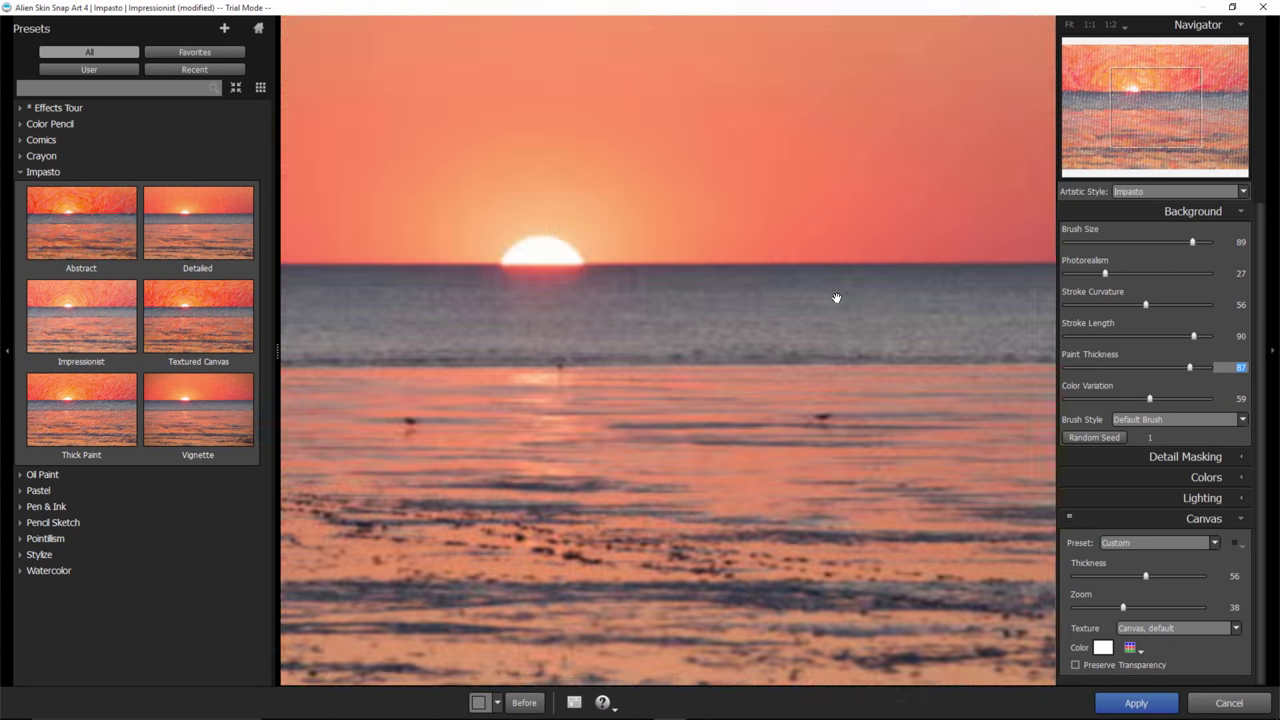
{"action": "key", "text": "ctrl+minus"}
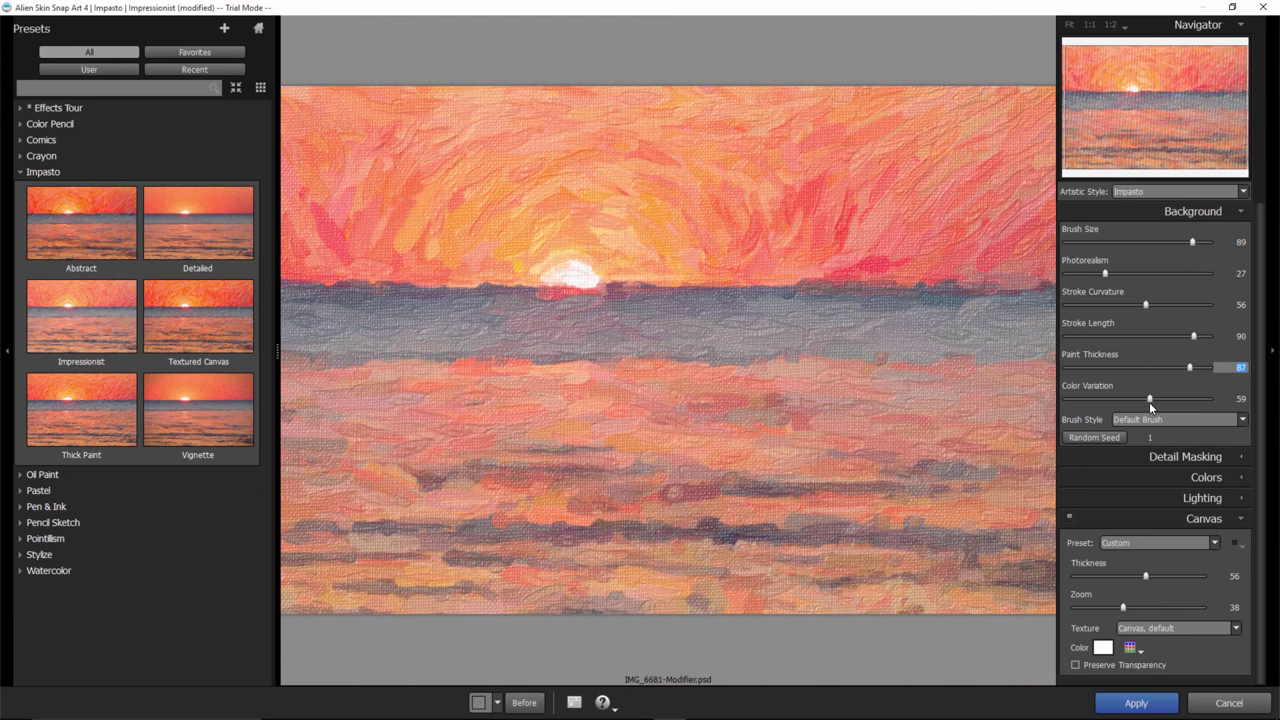
{"action": "left_click_drag", "start_coordinate": [1149, 399], "coordinate": [1067, 399]}
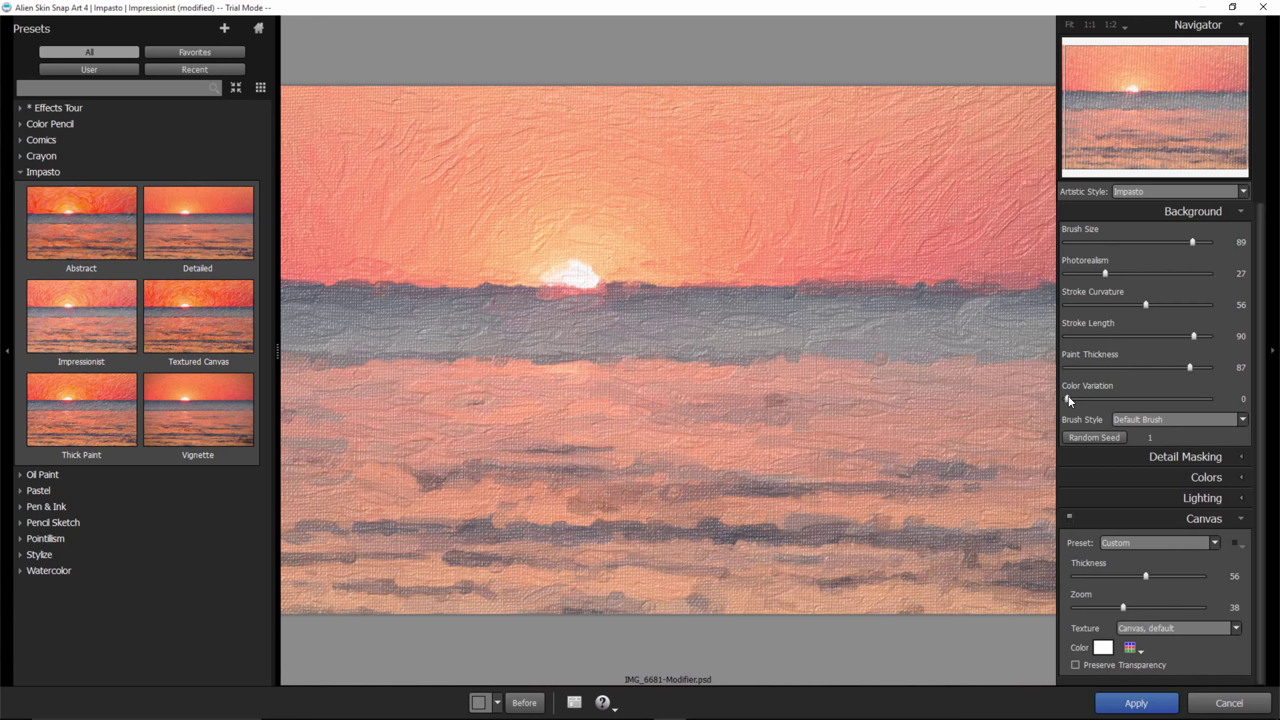
{"action": "left_click_drag", "start_coordinate": [1067, 398], "coordinate": [1131, 404]}
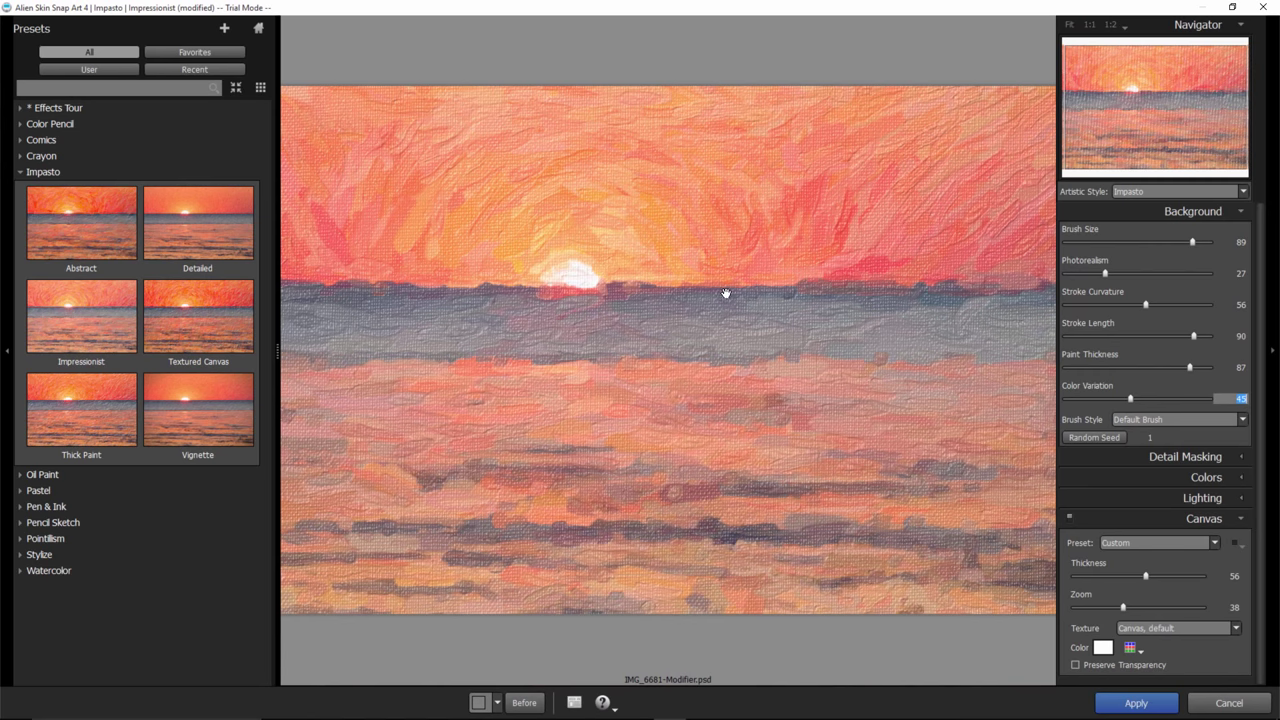
Glance through the other preset categories, then apply the Impasto Impressionist painting to the sunset.
{"action": "mouse_move", "coordinate": [81, 222]}
{"action": "left_click", "coordinate": [21, 155]}
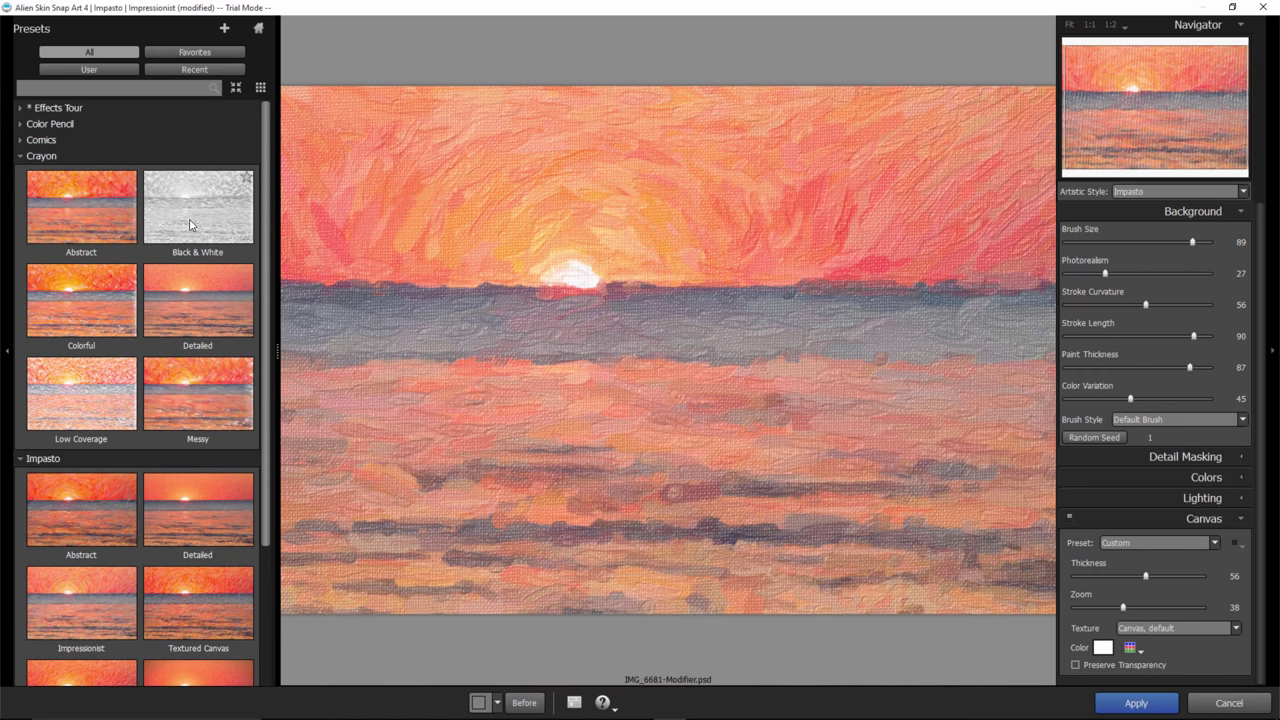
{"action": "left_click", "coordinate": [20, 158]}
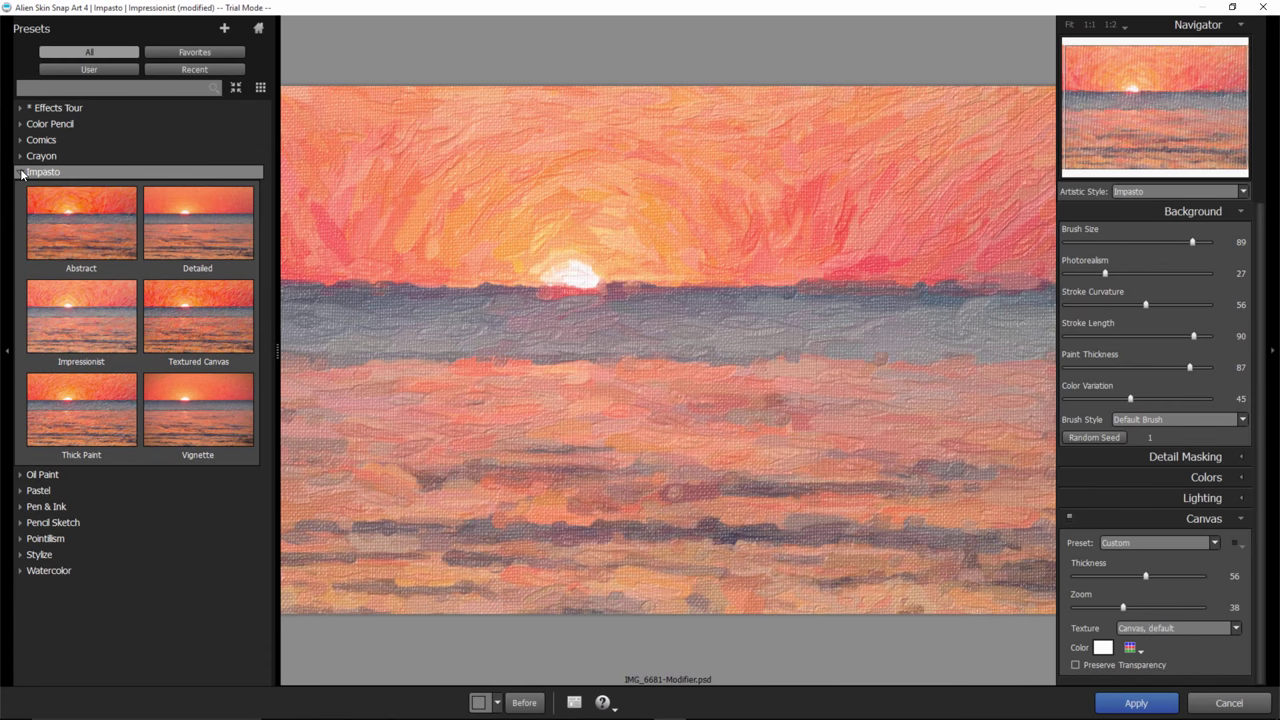
{"action": "left_click", "coordinate": [22, 173]}
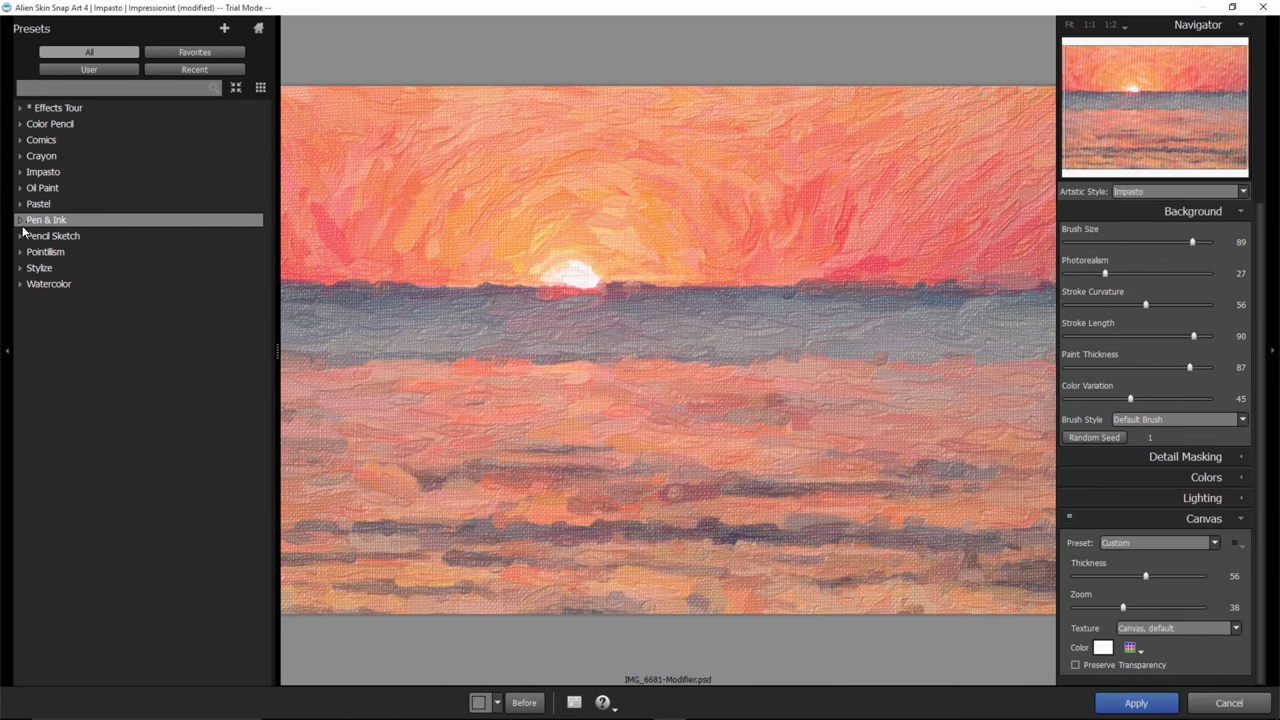
{"action": "left_click", "coordinate": [19, 220]}
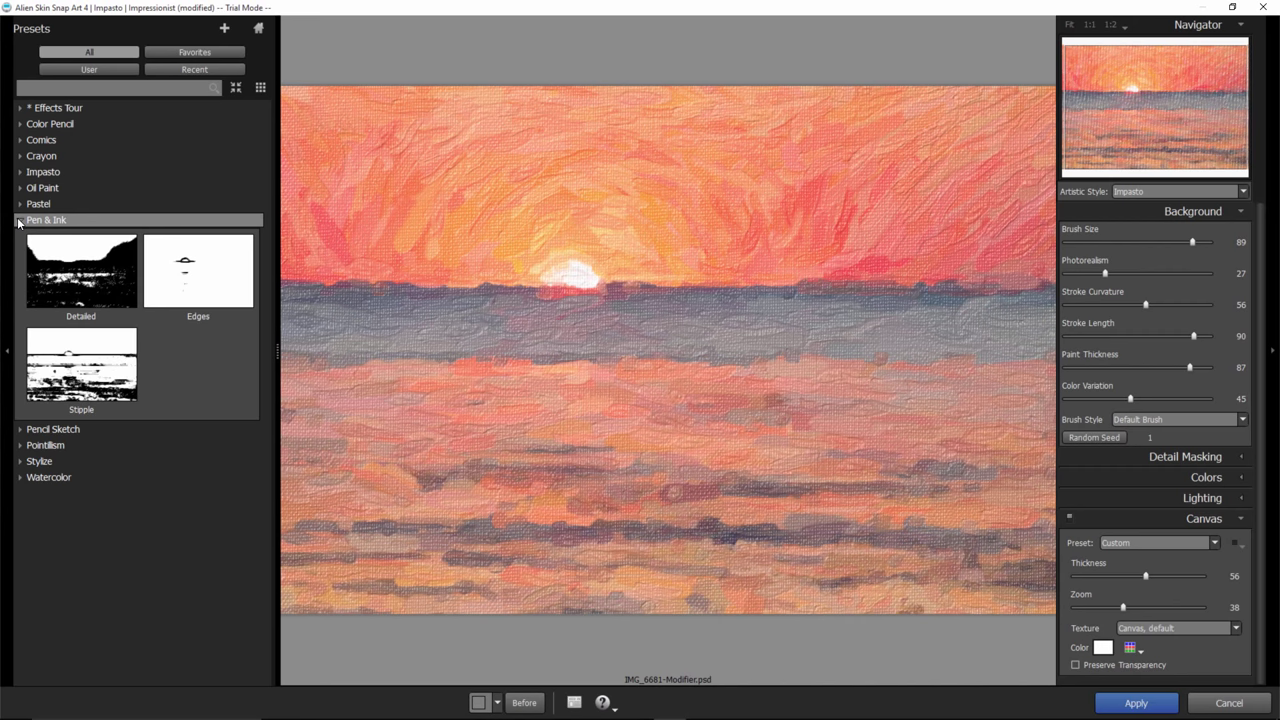
{"action": "left_click", "coordinate": [19, 220]}
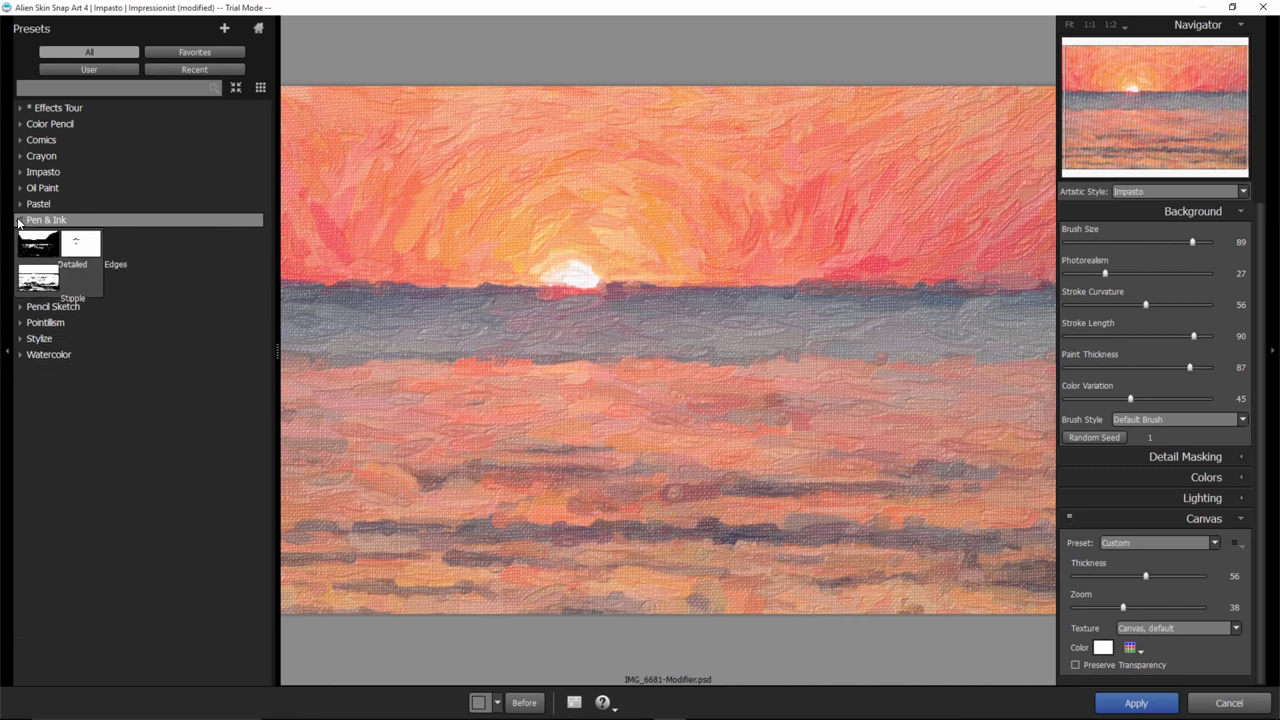
{"action": "left_click", "coordinate": [19, 236]}
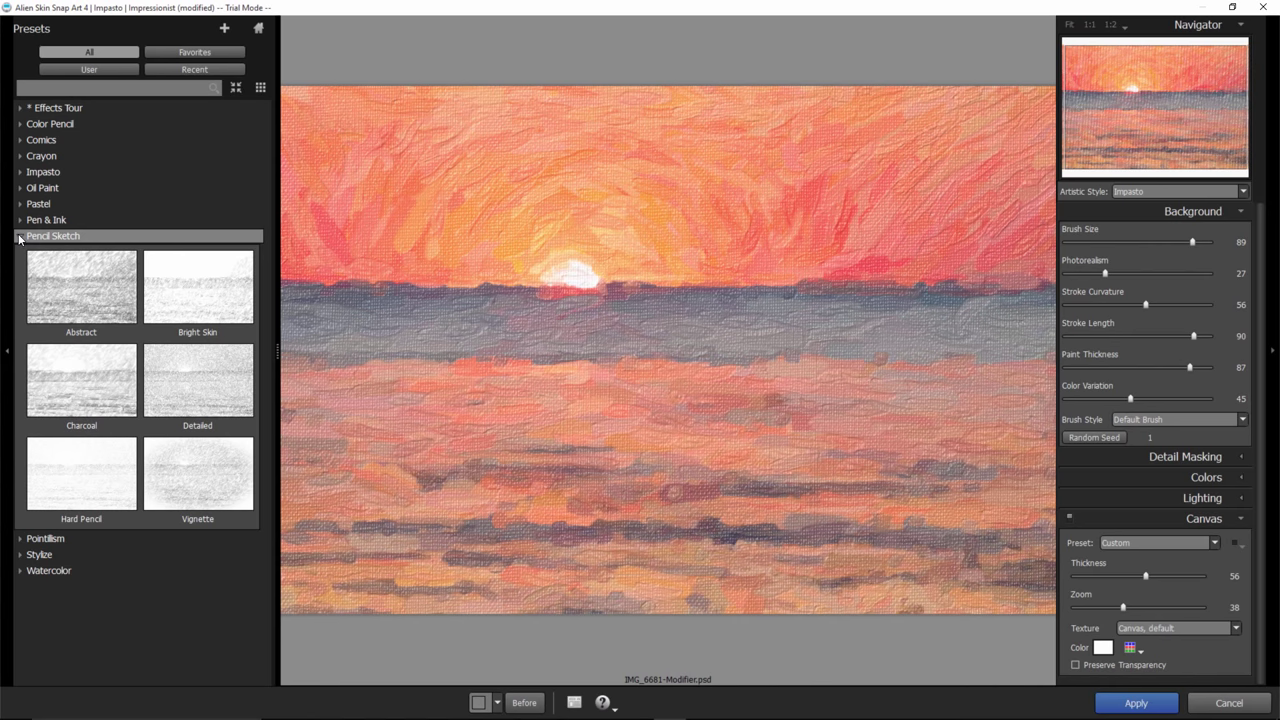
{"action": "left_click", "coordinate": [19, 237]}
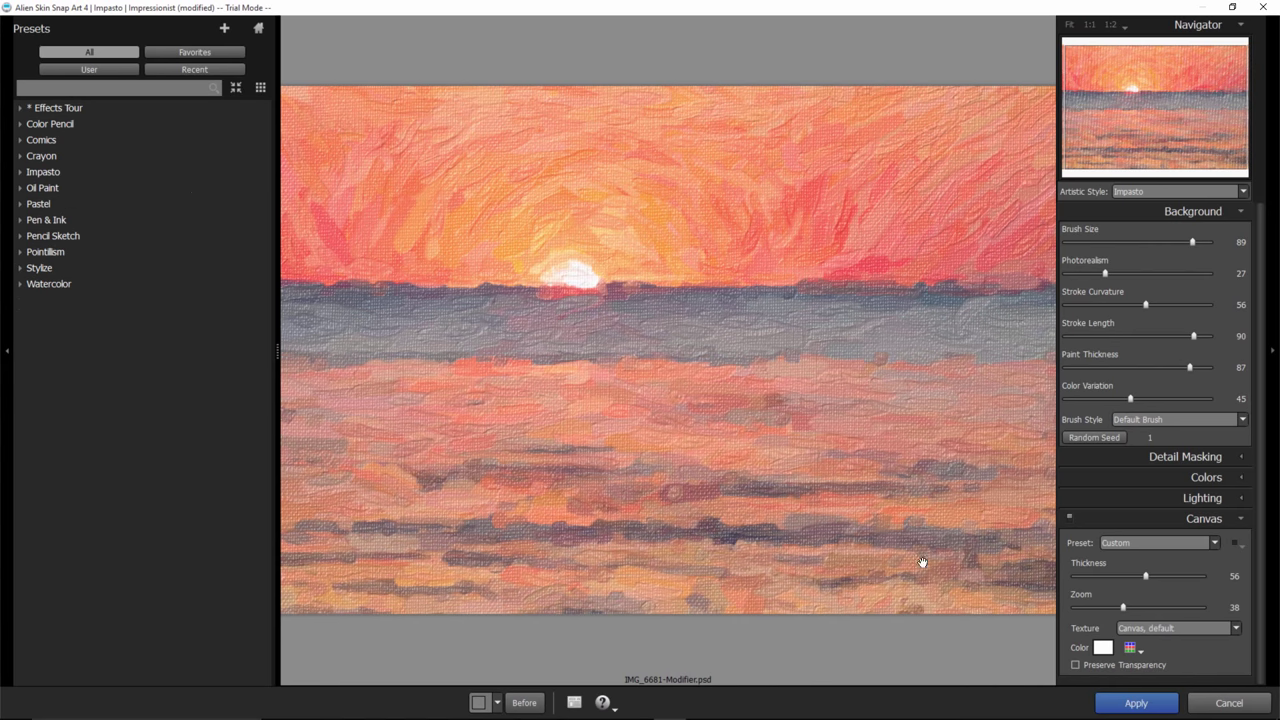
{"action": "left_click", "coordinate": [1138, 703]}
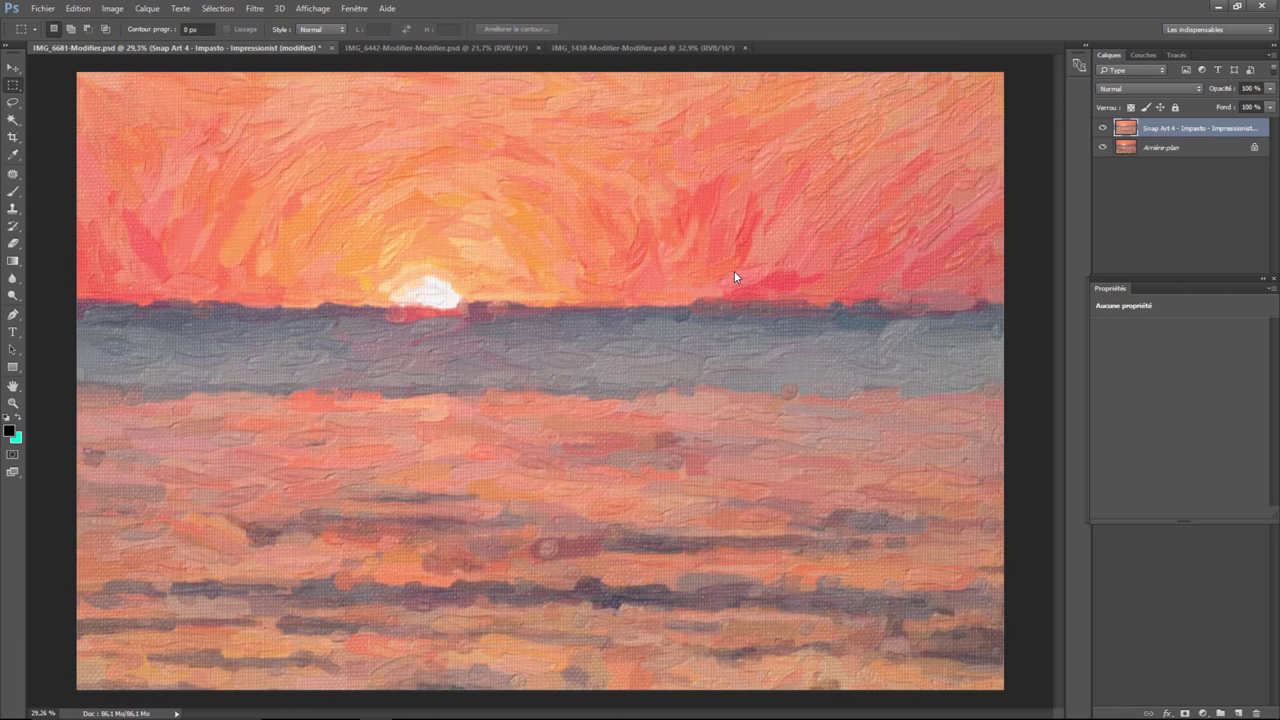
{"action": "key", "text": "ctrl+plus"}
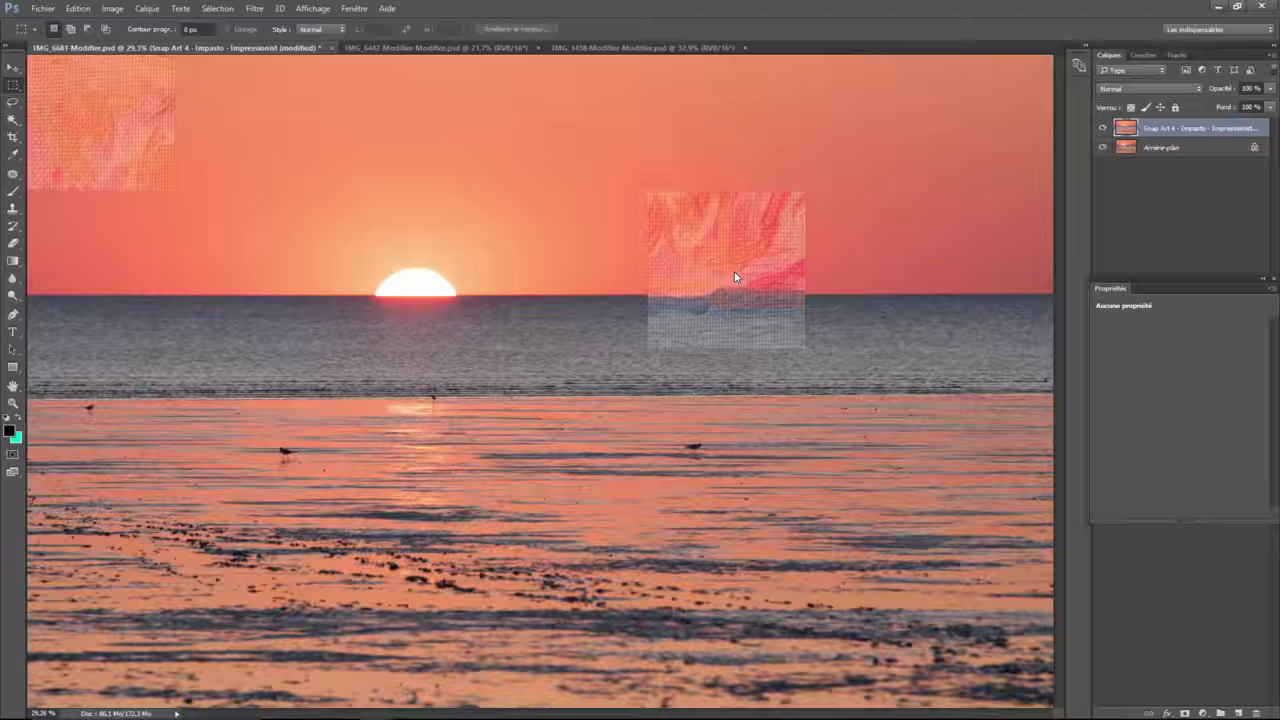
{"action": "key", "text": "ctrl+plus"}
{"action": "key", "text": "ctrl+plus"}
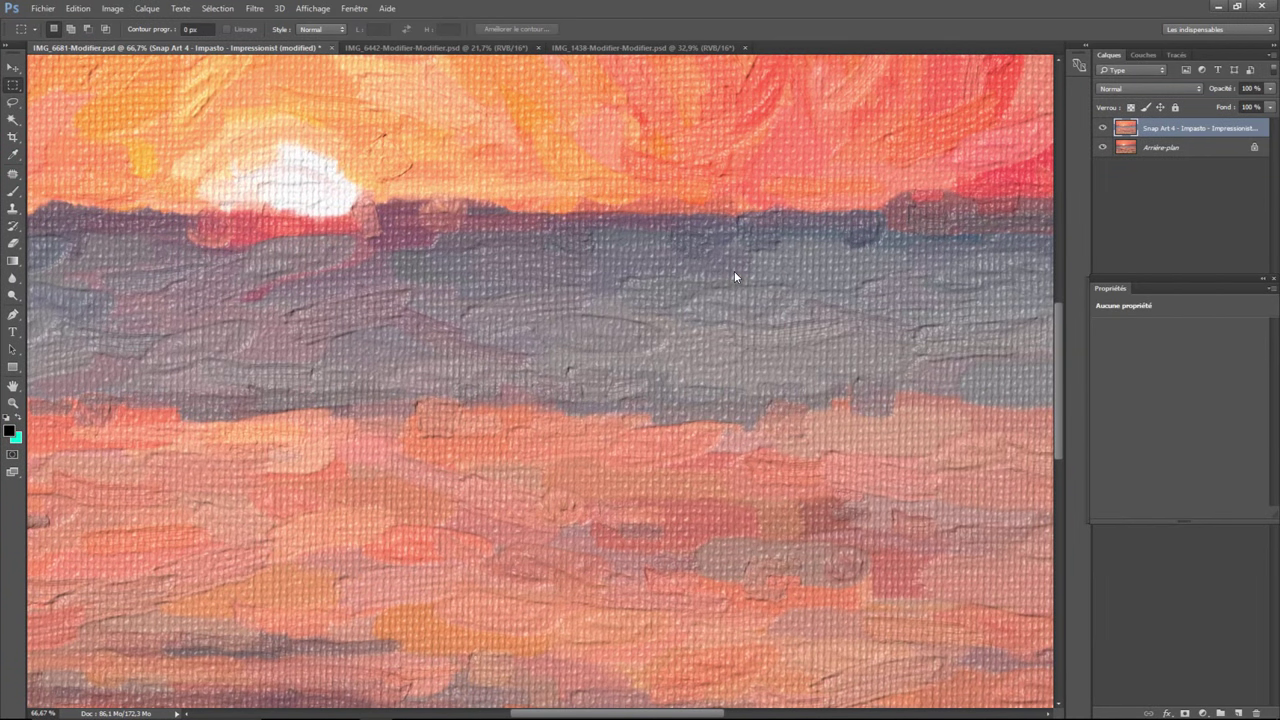
{"action": "key", "text": "ctrl+minus"}
{"action": "key", "text": "ctrl+minus"}
{"action": "key", "text": "ctrl+minus"}
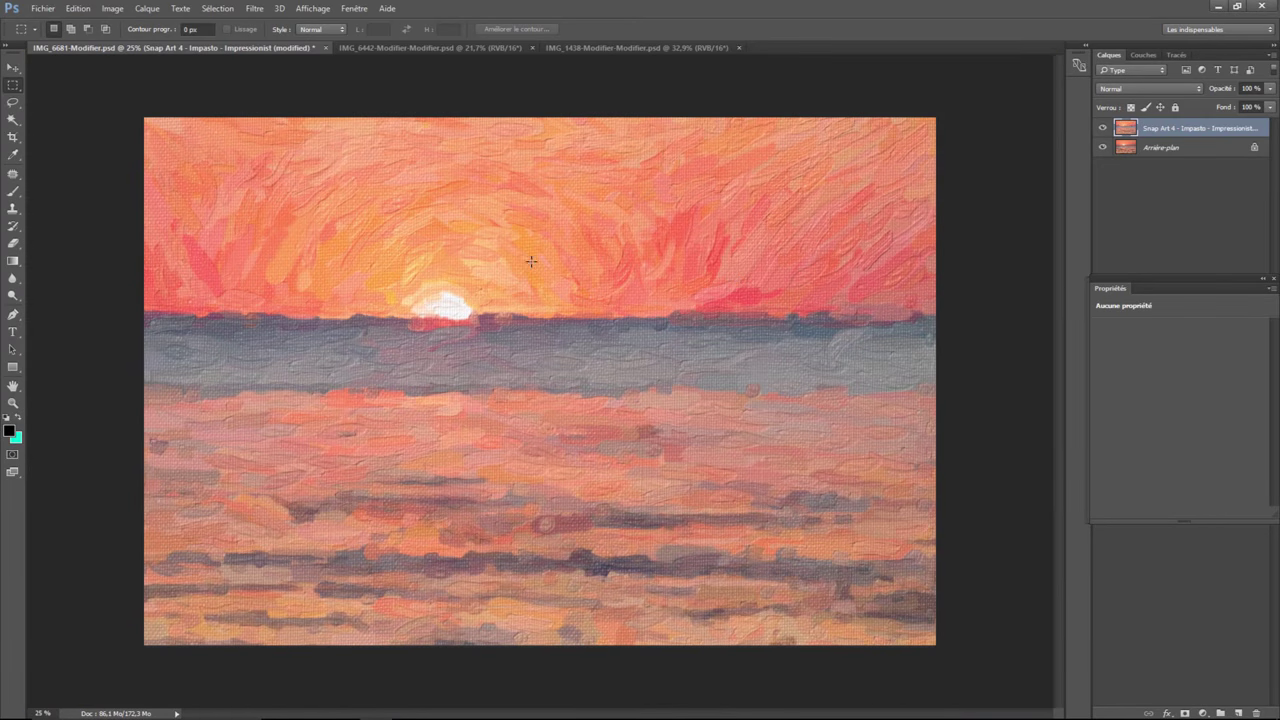
Switch to the IMG_6442 portrait and launch Snap Art 4 on it in trial mode.
{"action": "left_click", "coordinate": [432, 49]}
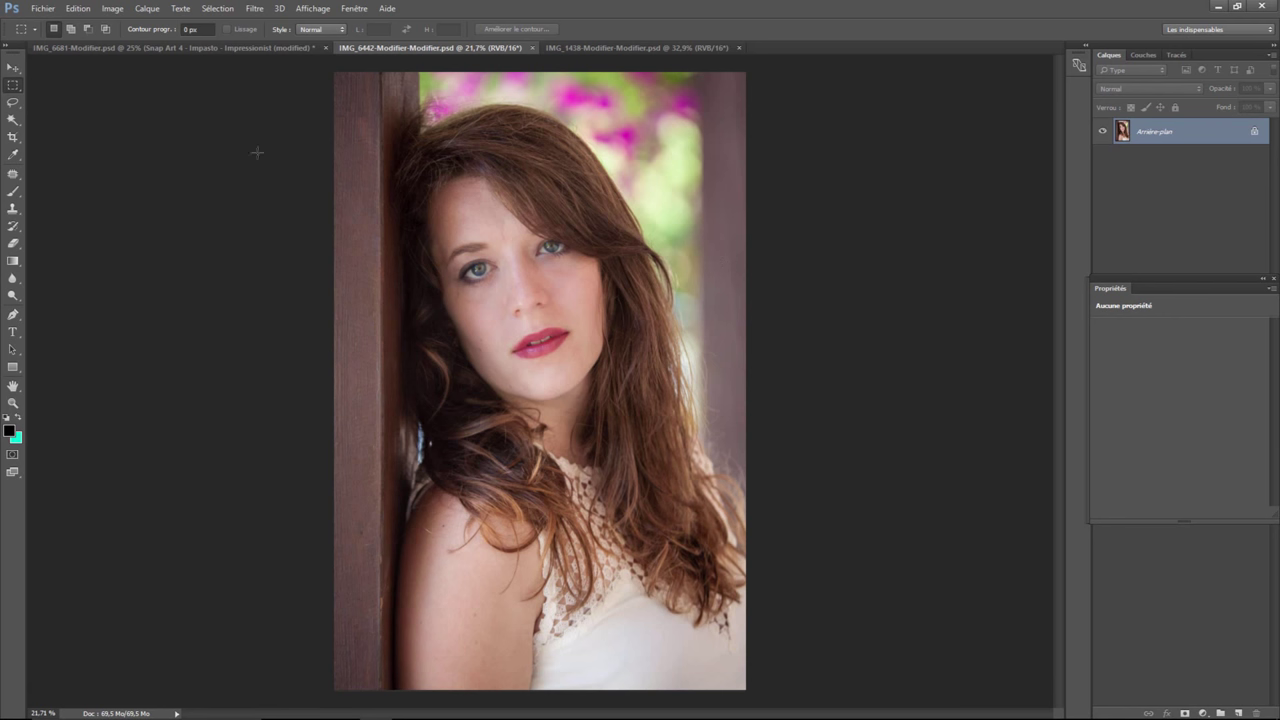
{"action": "left_click", "coordinate": [256, 9]}
{"action": "mouse_move", "coordinate": [300, 288]}
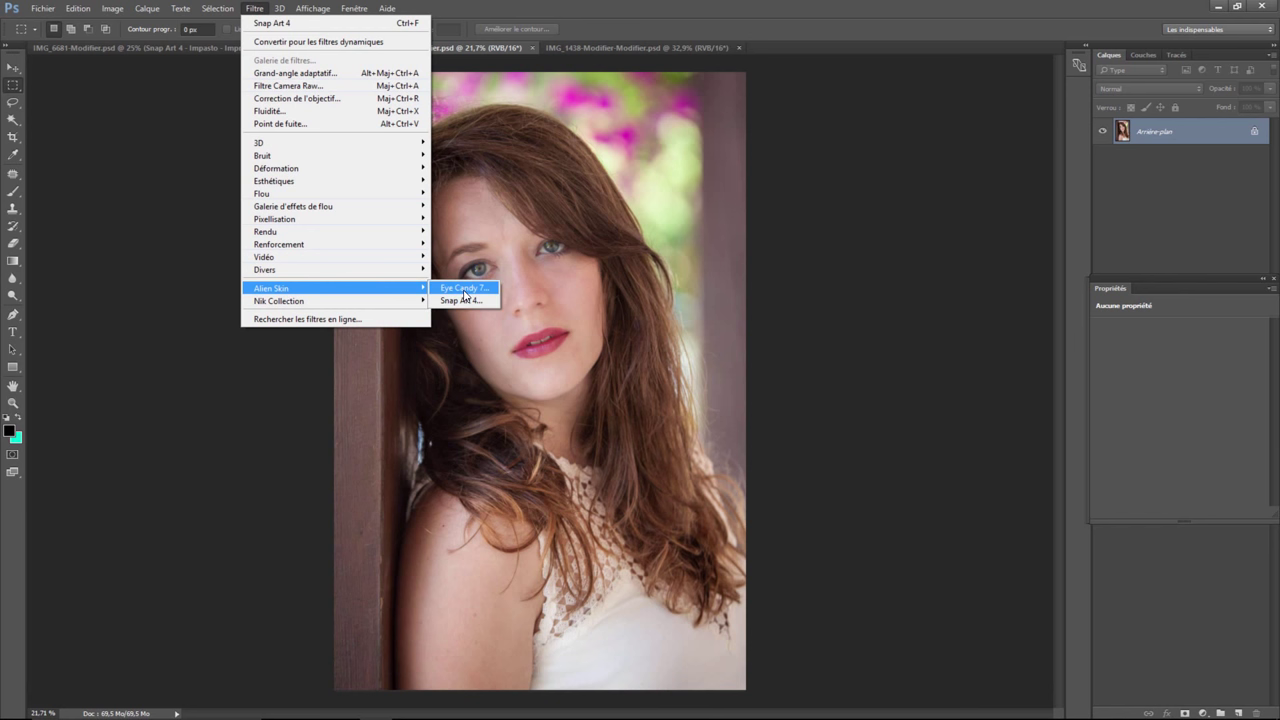
{"action": "left_click", "coordinate": [461, 300]}
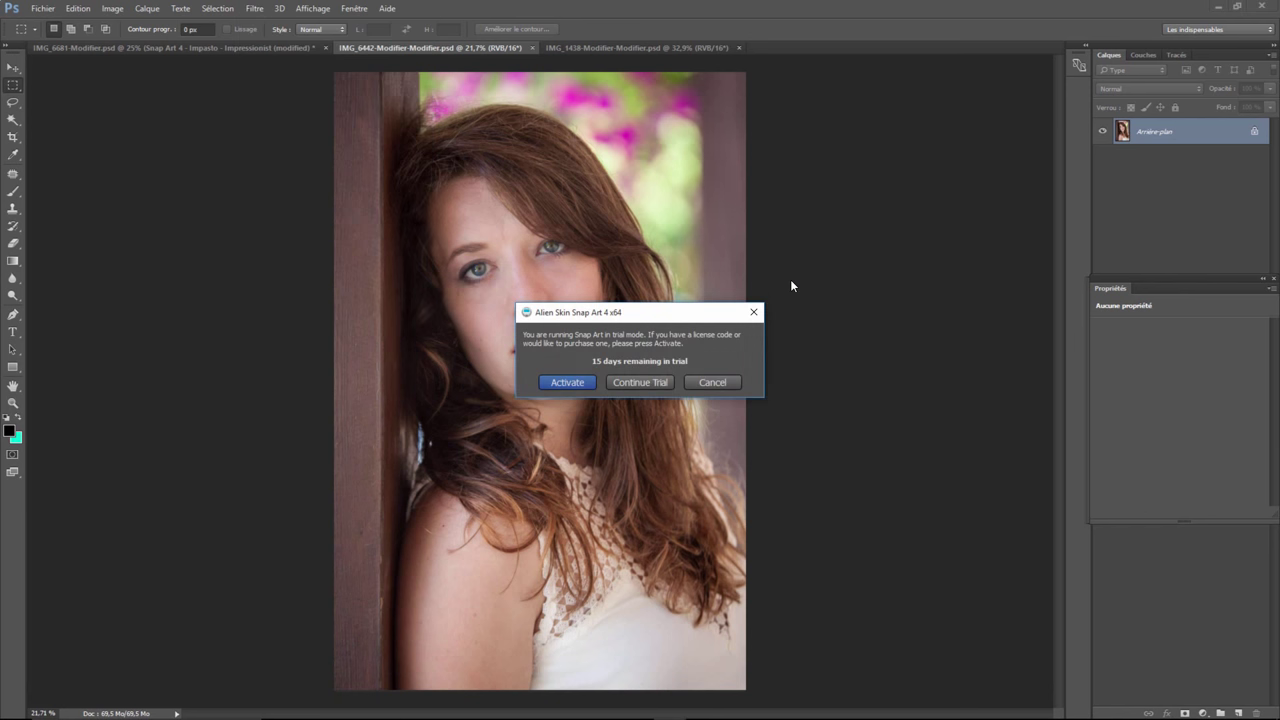
{"action": "left_click", "coordinate": [619, 386]}
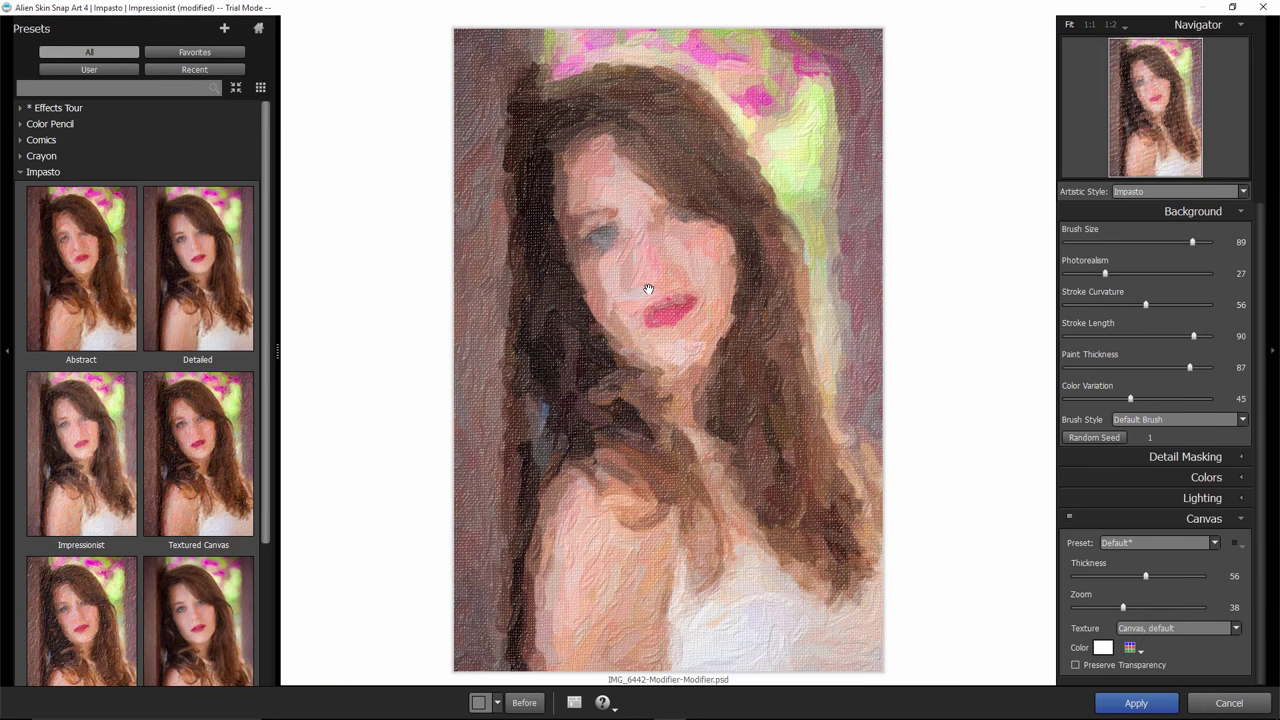
Browse Crayon, Impasto and Pen & Ink presets, then choose Pencil Sketch Abstract for the portrait.
{"action": "left_click", "coordinate": [21, 158]}
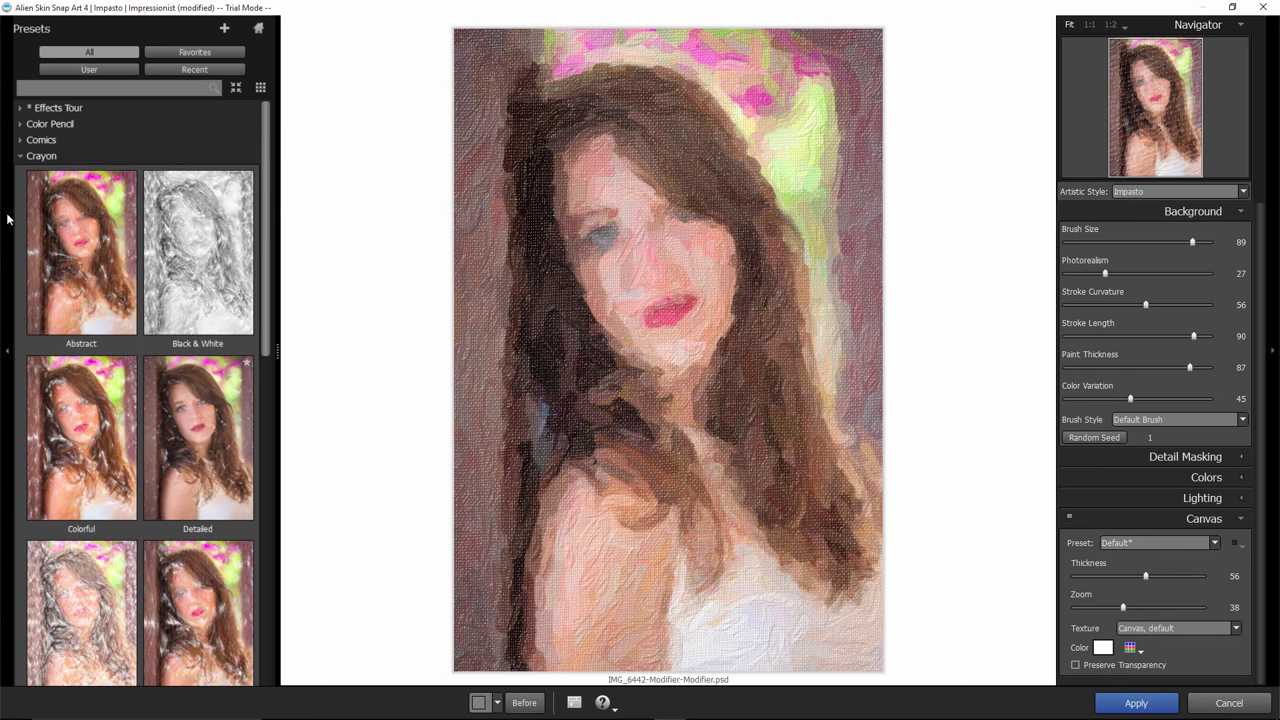
{"action": "left_click", "coordinate": [20, 156]}
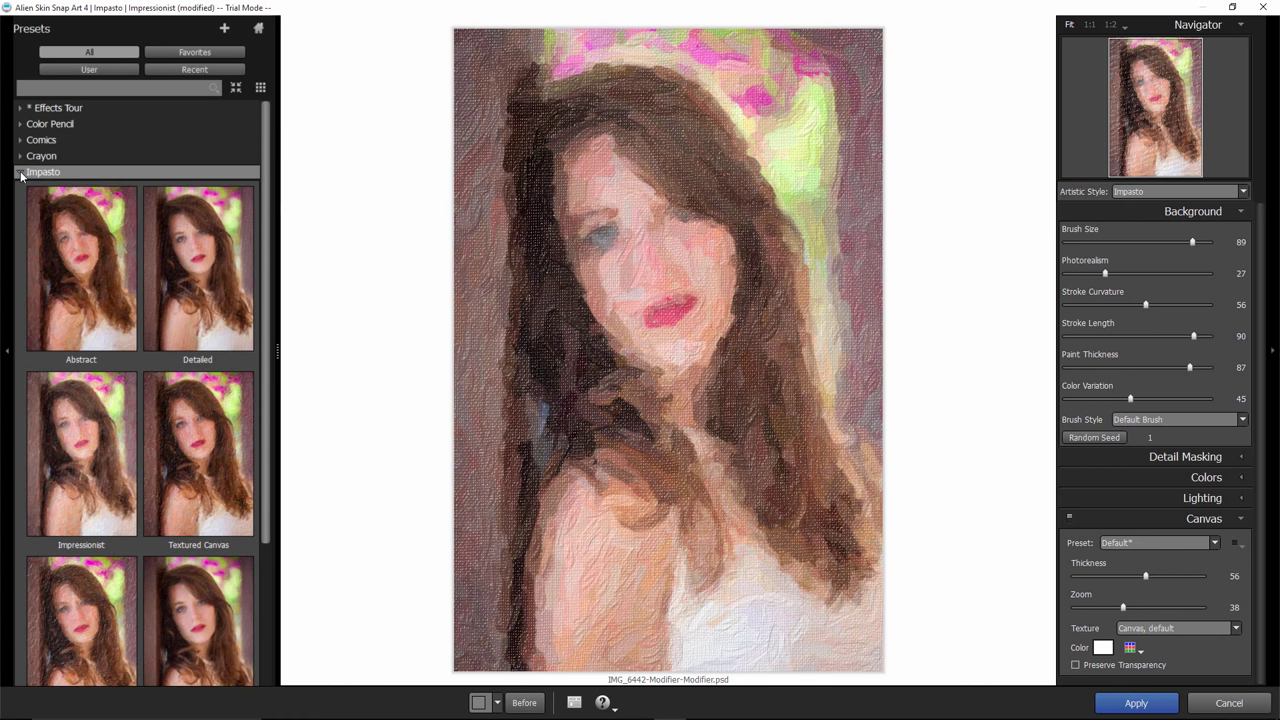
{"action": "left_click", "coordinate": [21, 172]}
{"action": "left_click", "coordinate": [22, 220]}
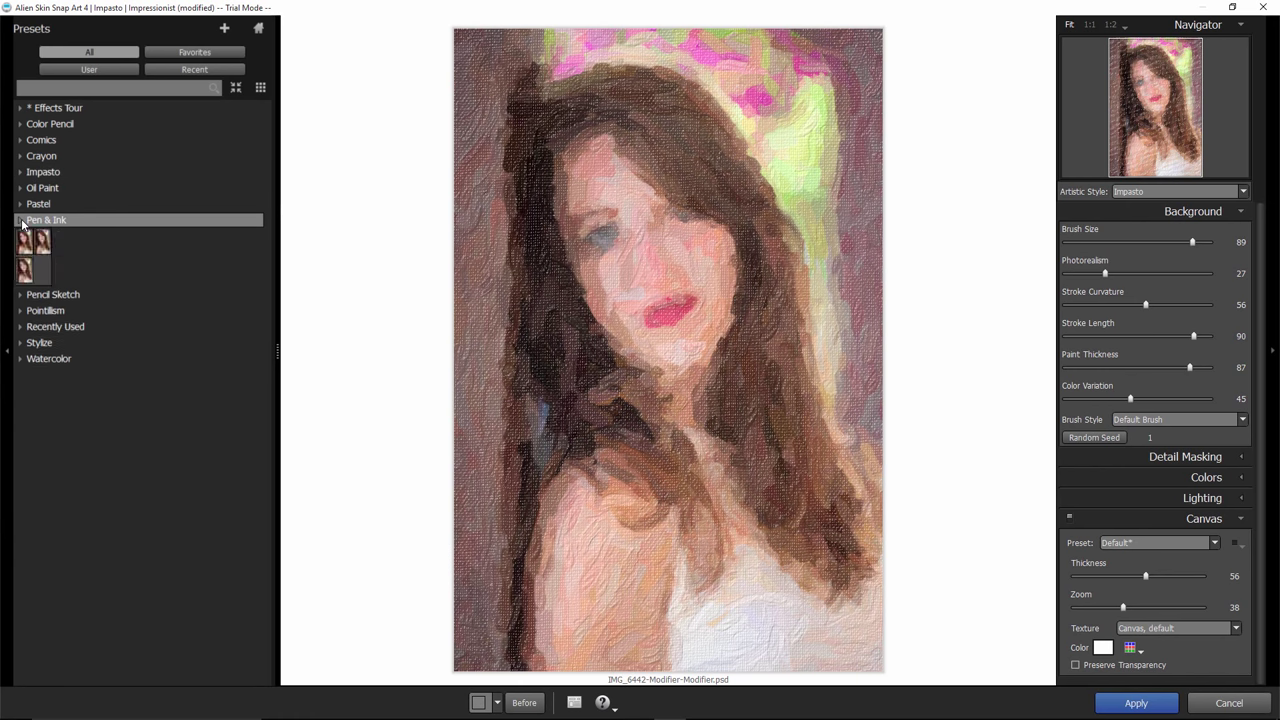
{"action": "left_click", "coordinate": [20, 220]}
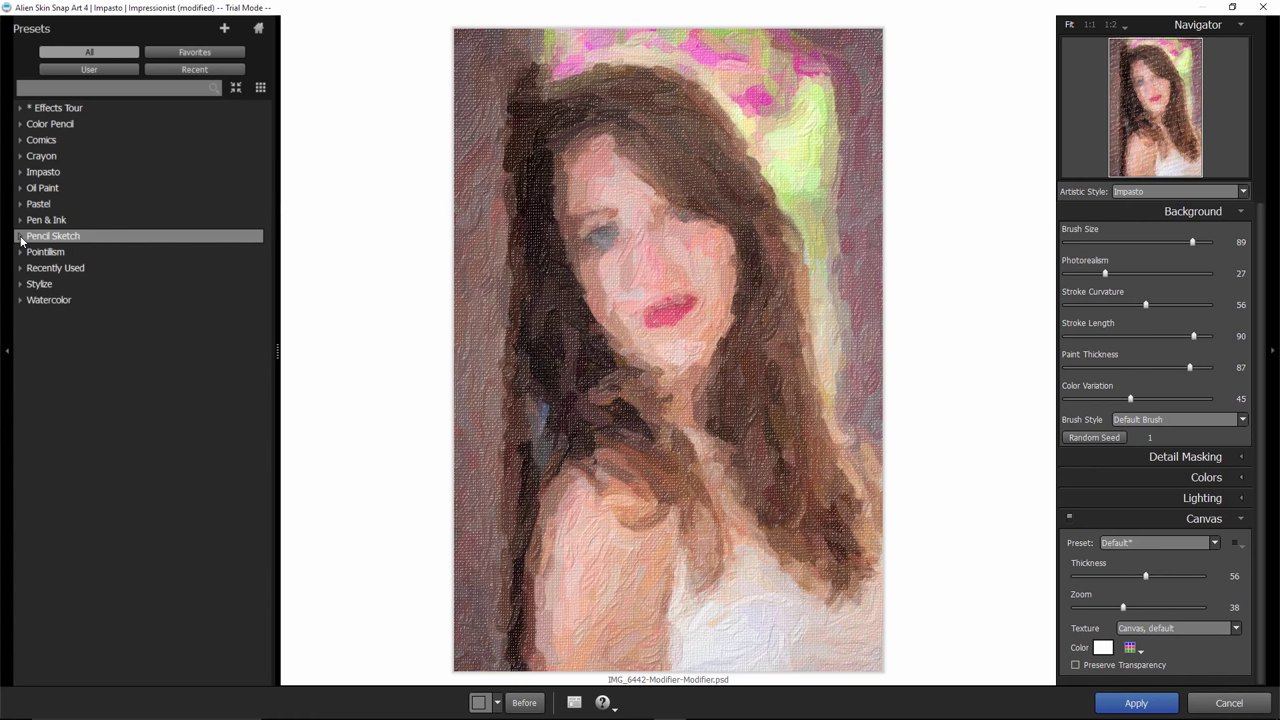
{"action": "left_click", "coordinate": [21, 237]}
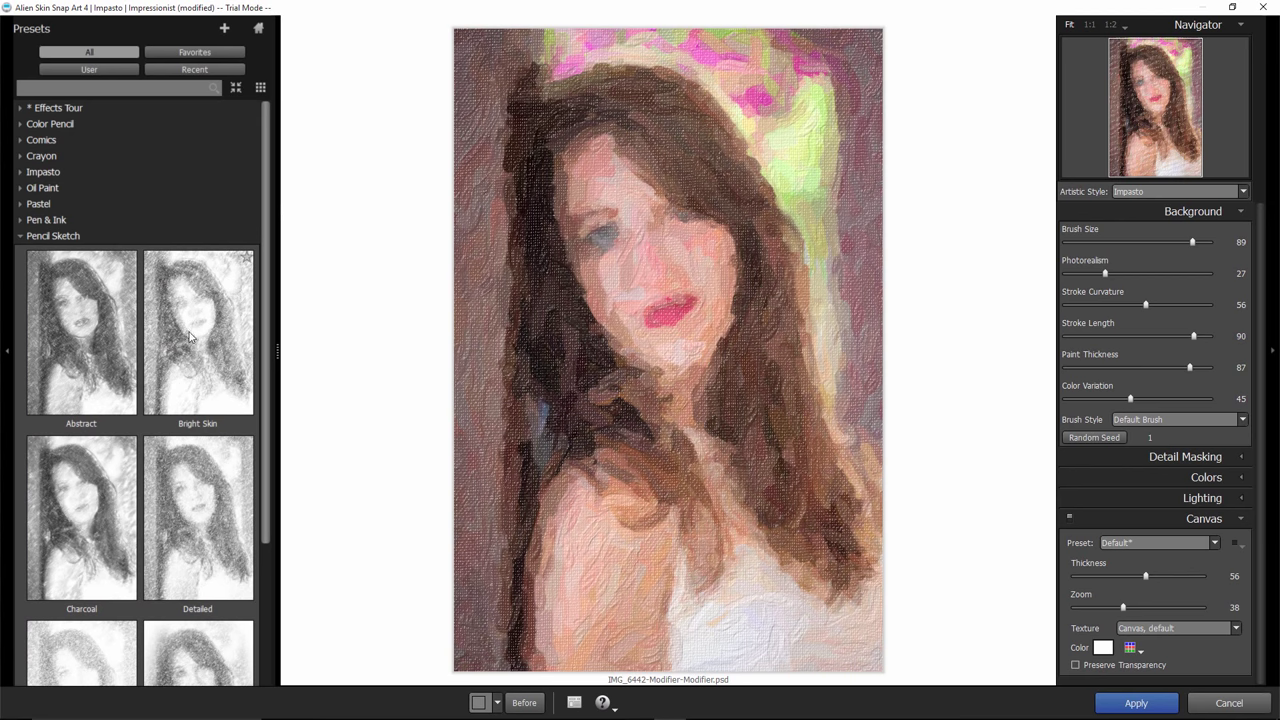
{"action": "left_click", "coordinate": [112, 338]}
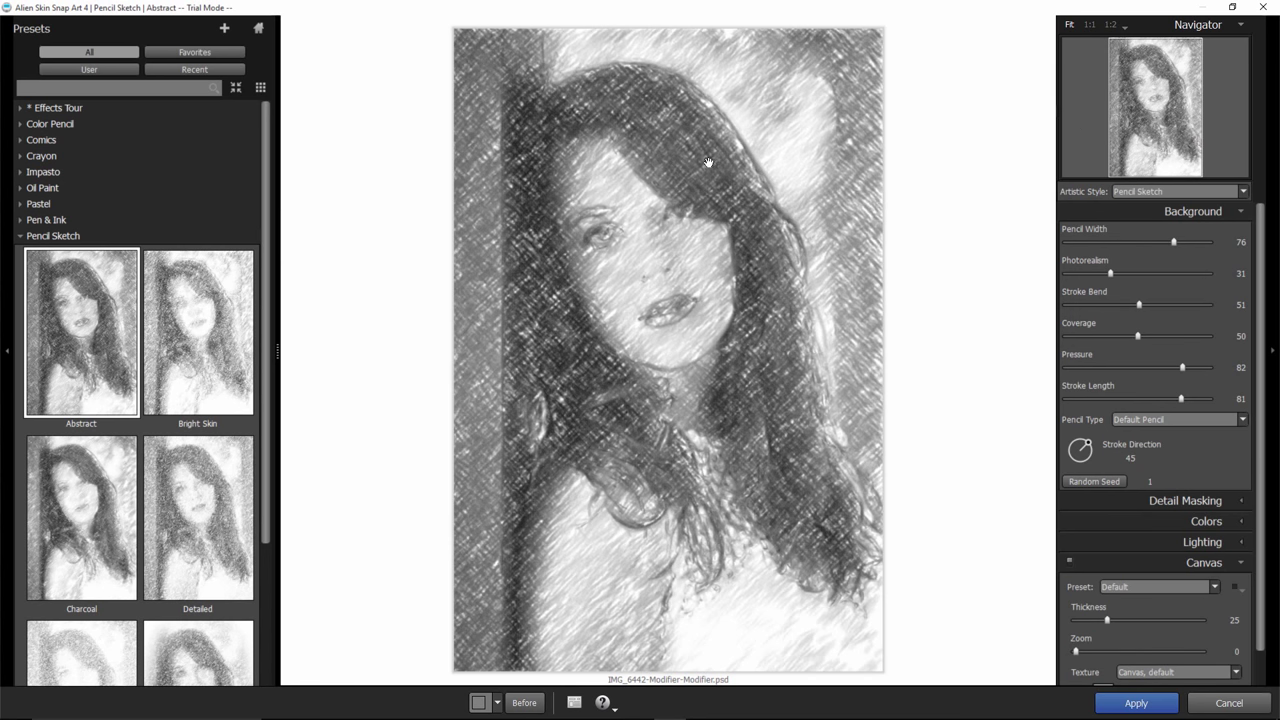
Try extreme values, then settle the pencil sketch at Photorealism 85, Coverage 55 and Pressure 66.
{"action": "left_click_drag", "start_coordinate": [1112, 274], "coordinate": [1186, 274]}
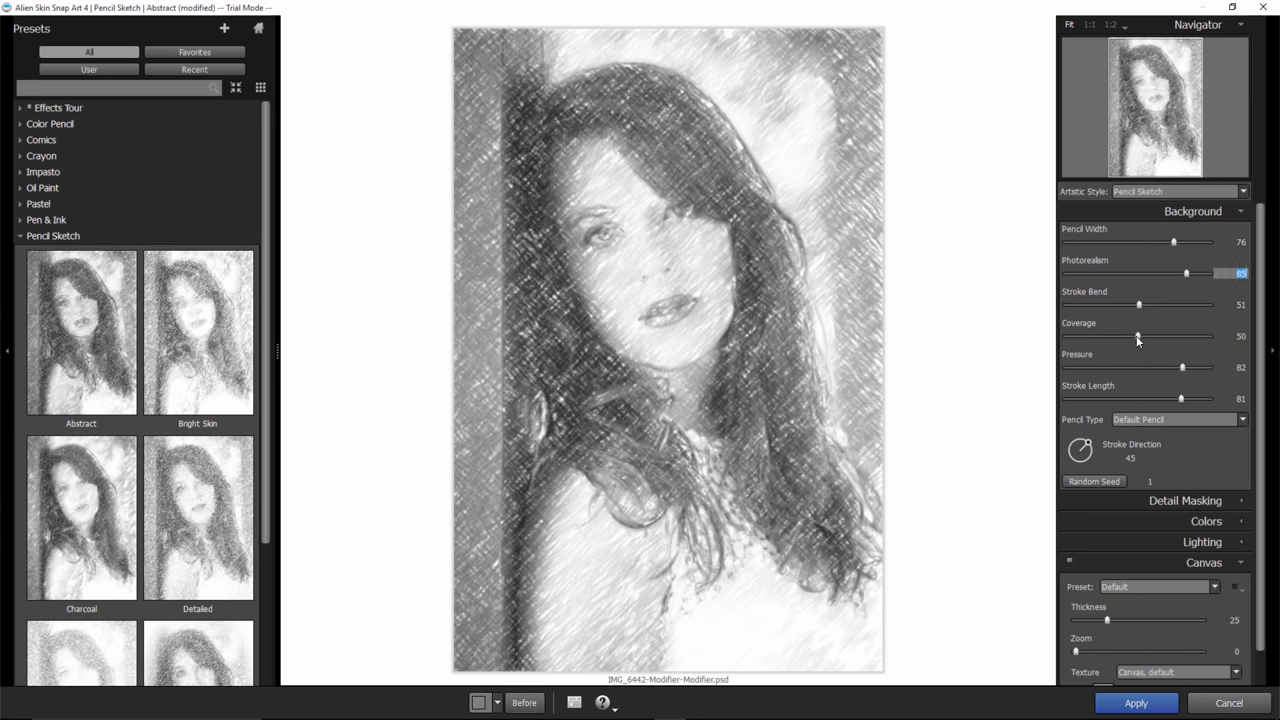
{"action": "left_click_drag", "start_coordinate": [1137, 337], "coordinate": [1214, 336]}
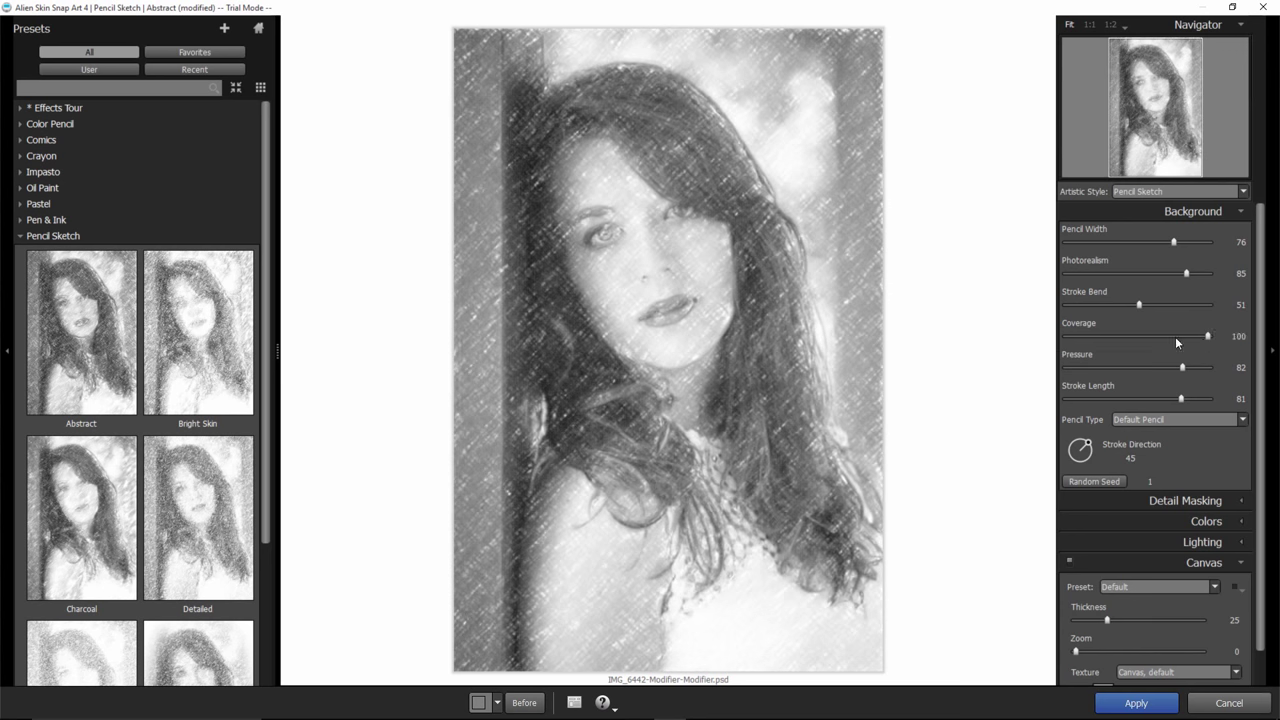
{"action": "left_click_drag", "start_coordinate": [1175, 336], "coordinate": [1040, 345]}
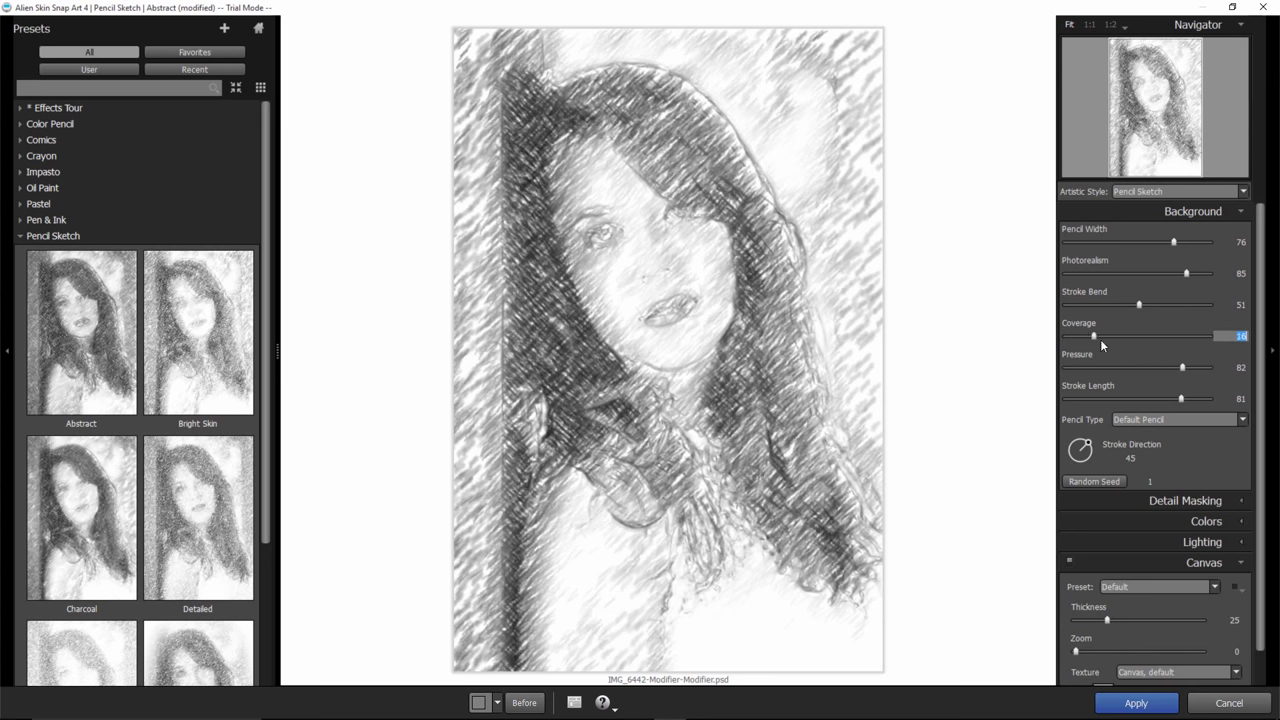
{"action": "left_click_drag", "start_coordinate": [1100, 339], "coordinate": [1146, 337]}
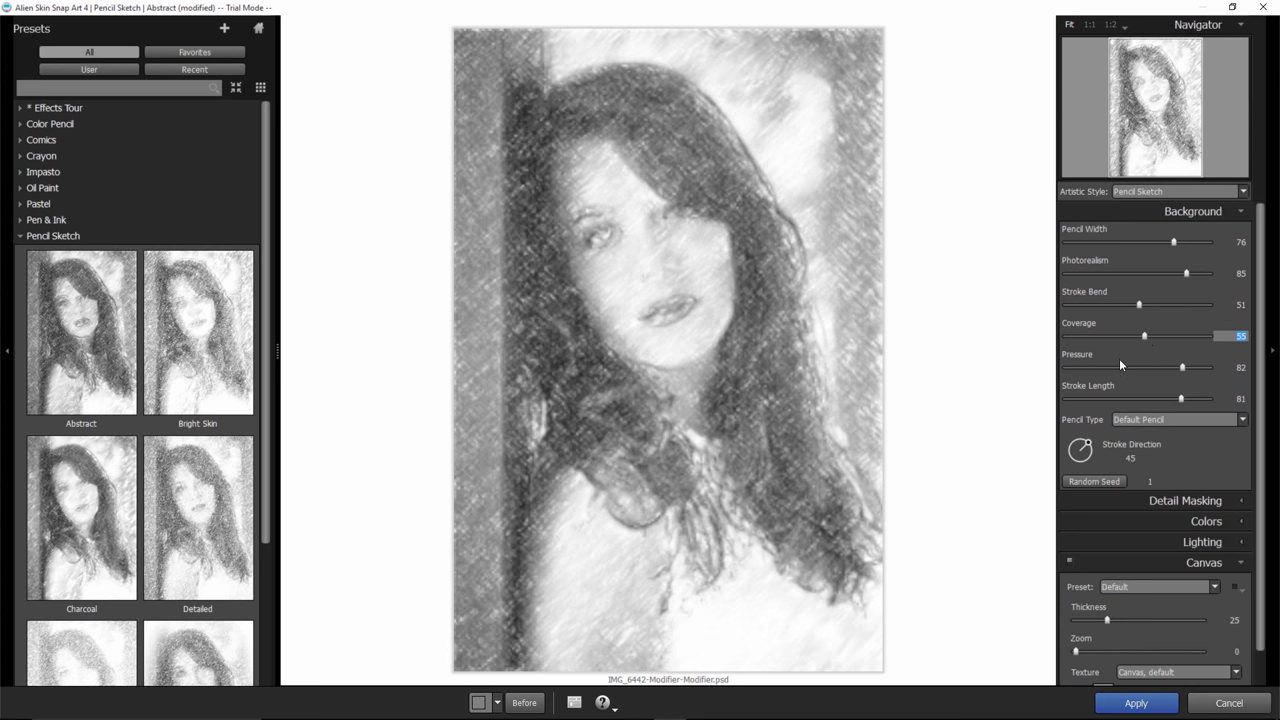
{"action": "left_click_drag", "start_coordinate": [1182, 367], "coordinate": [1040, 377]}
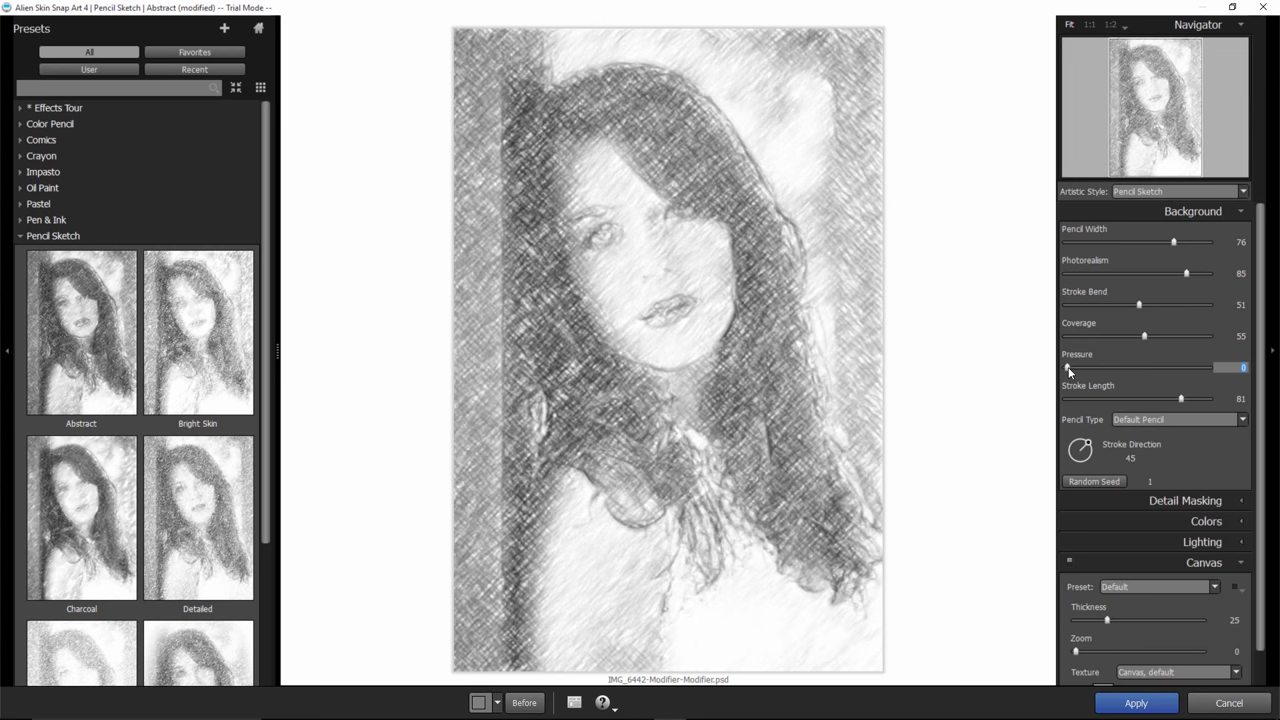
{"action": "left_click_drag", "start_coordinate": [1068, 370], "coordinate": [1235, 368]}
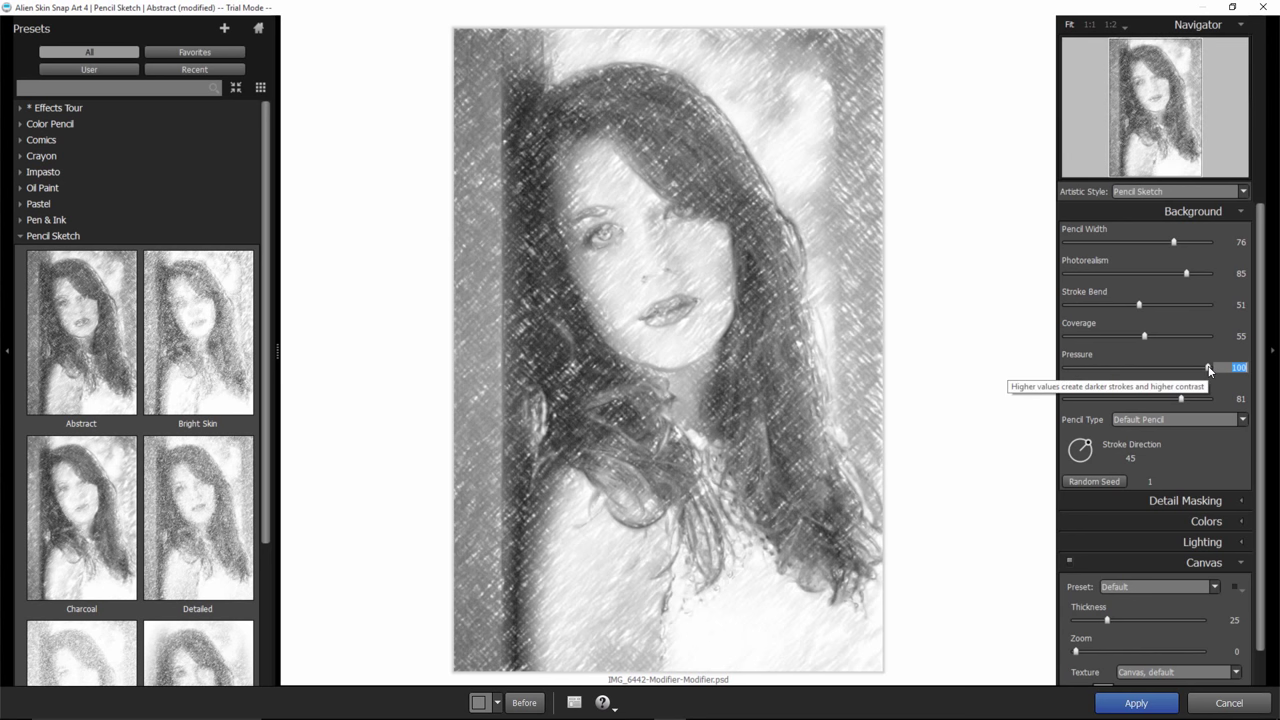
{"action": "left_click_drag", "start_coordinate": [1209, 367], "coordinate": [1160, 368]}
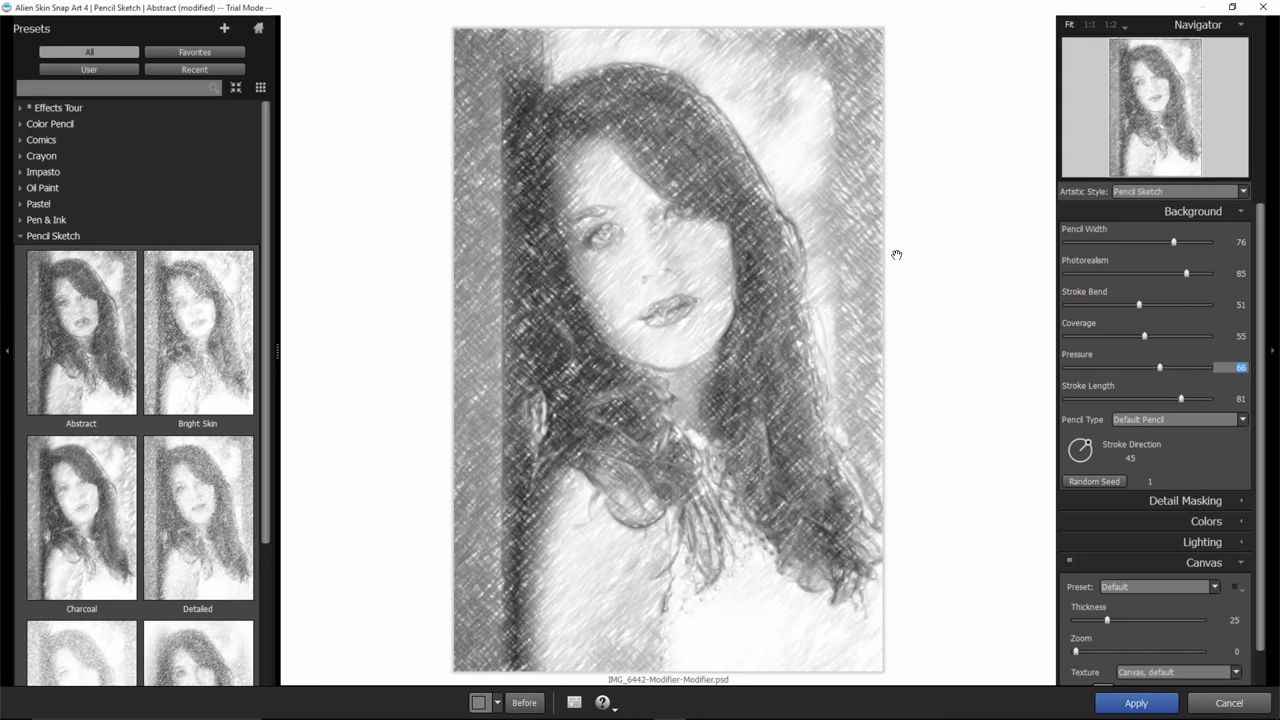
Set the detail mask brush to size 23 and paint over the top and right of the hair.
{"action": "left_click", "coordinate": [1246, 501]}
{"action": "mouse_move", "coordinate": [1260, 380]}
{"action": "left_mouse_down"}
{"action": "mouse_move", "coordinate": [1271, 421]}
{"action": "mouse_move", "coordinate": [1262, 561]}
{"action": "left_mouse_up"}
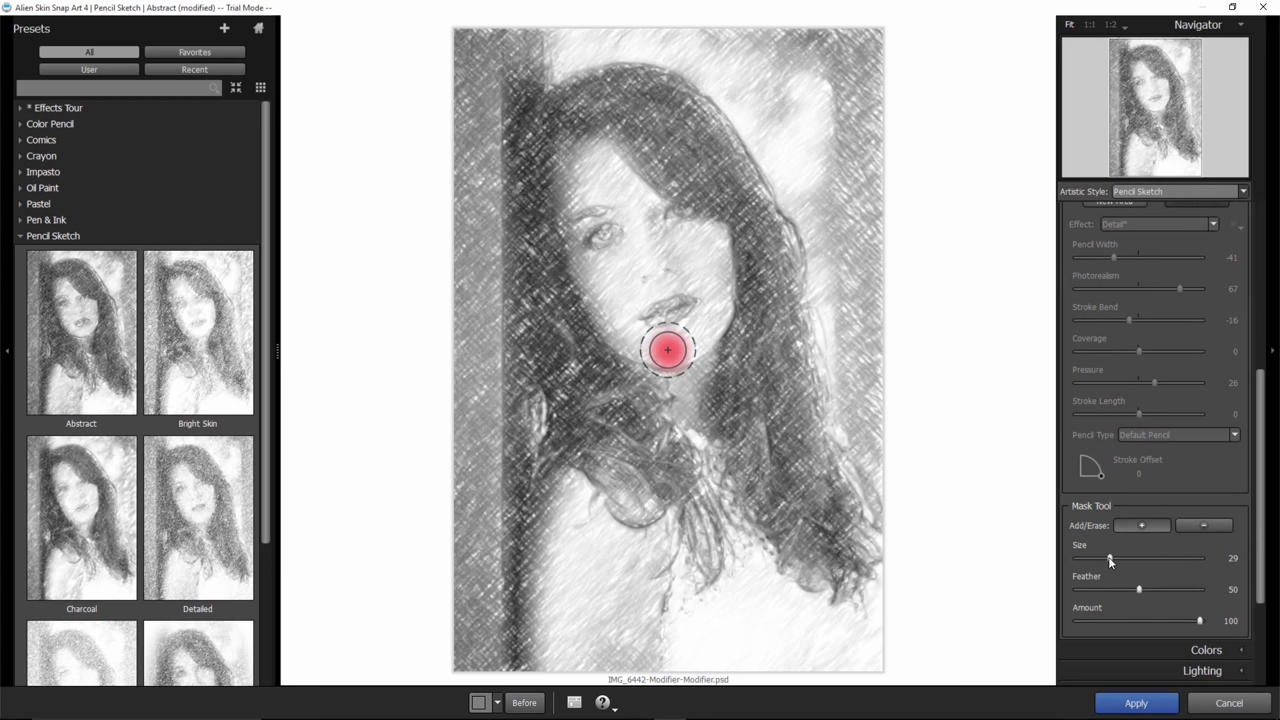
{"action": "left_click_drag", "start_coordinate": [1110, 558], "coordinate": [1101, 560]}
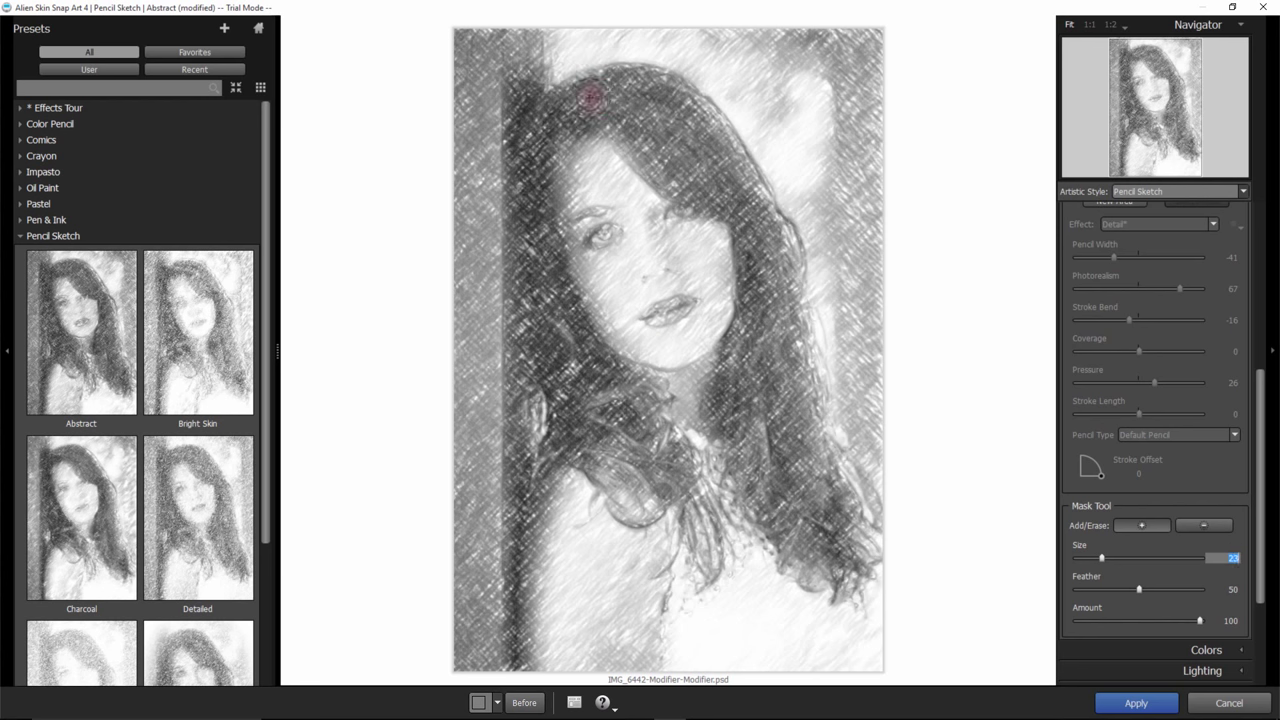
{"action": "mouse_move", "coordinate": [591, 96]}
{"action": "left_mouse_down"}
{"action": "mouse_move", "coordinate": [706, 128]}
{"action": "mouse_move", "coordinate": [757, 198]}
{"action": "mouse_move", "coordinate": [625, 150]}
{"action": "mouse_move", "coordinate": [760, 226]}
{"action": "mouse_move", "coordinate": [766, 315]}
{"action": "mouse_move", "coordinate": [775, 210]}
{"action": "mouse_move", "coordinate": [748, 308]}
{"action": "left_mouse_up"}
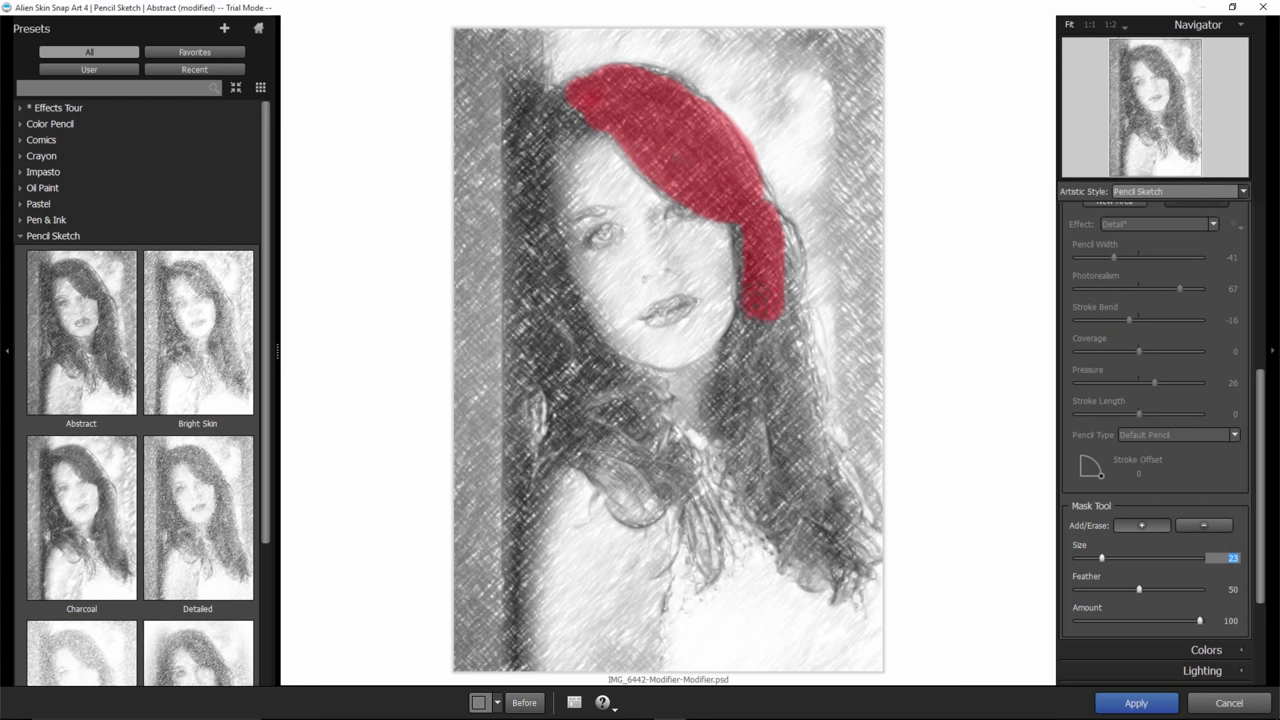
{"action": "mouse_move", "coordinate": [775, 230]}
{"action": "left_mouse_down"}
{"action": "mouse_move", "coordinate": [805, 380]}
{"action": "mouse_move", "coordinate": [785, 400]}
{"action": "mouse_move", "coordinate": [735, 330]}
{"action": "mouse_move", "coordinate": [720, 410]}
{"action": "mouse_move", "coordinate": [745, 490]}
{"action": "mouse_move", "coordinate": [800, 562]}
{"action": "mouse_move", "coordinate": [850, 590]}
{"action": "mouse_move", "coordinate": [755, 400]}
{"action": "mouse_move", "coordinate": [845, 545]}
{"action": "mouse_move", "coordinate": [800, 400]}
{"action": "mouse_move", "coordinate": [815, 440]}
{"action": "mouse_move", "coordinate": [810, 395]}
{"action": "mouse_move", "coordinate": [825, 485]}
{"action": "mouse_move", "coordinate": [860, 525]}
{"action": "mouse_move", "coordinate": [757, 410]}
{"action": "mouse_move", "coordinate": [768, 398]}
{"action": "left_mouse_up"}
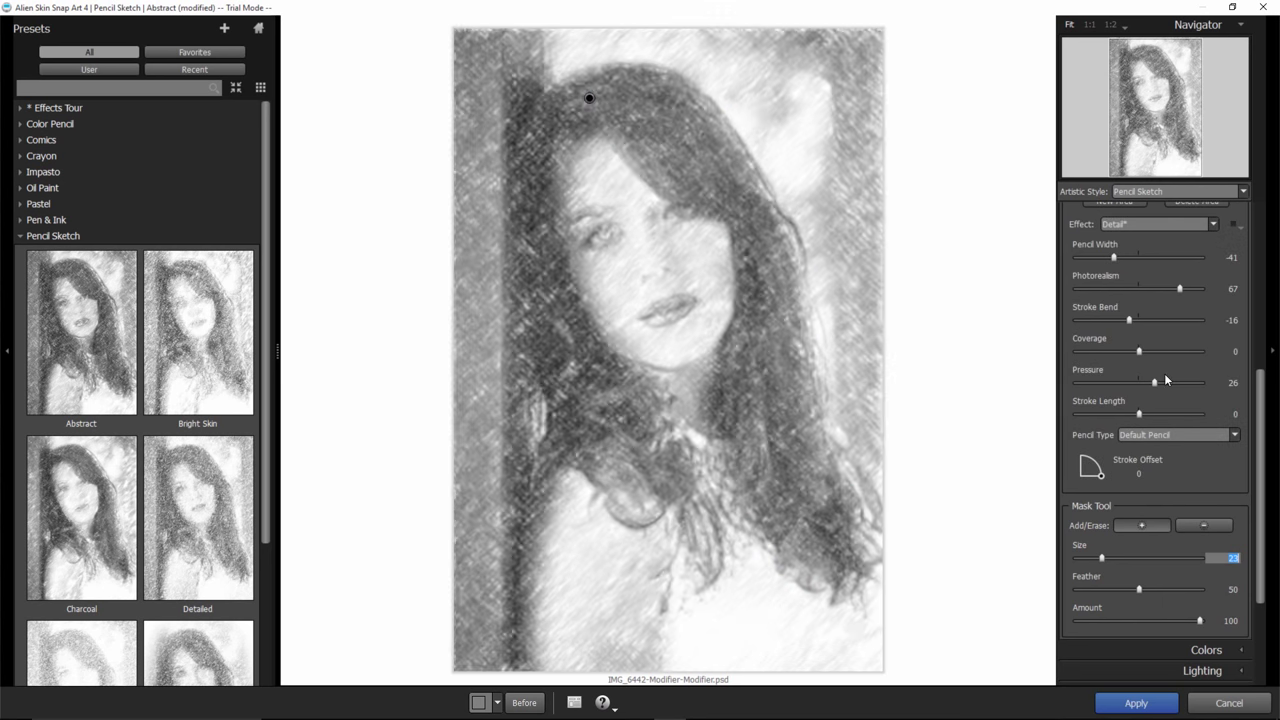
{"action": "left_click", "coordinate": [1188, 224]}
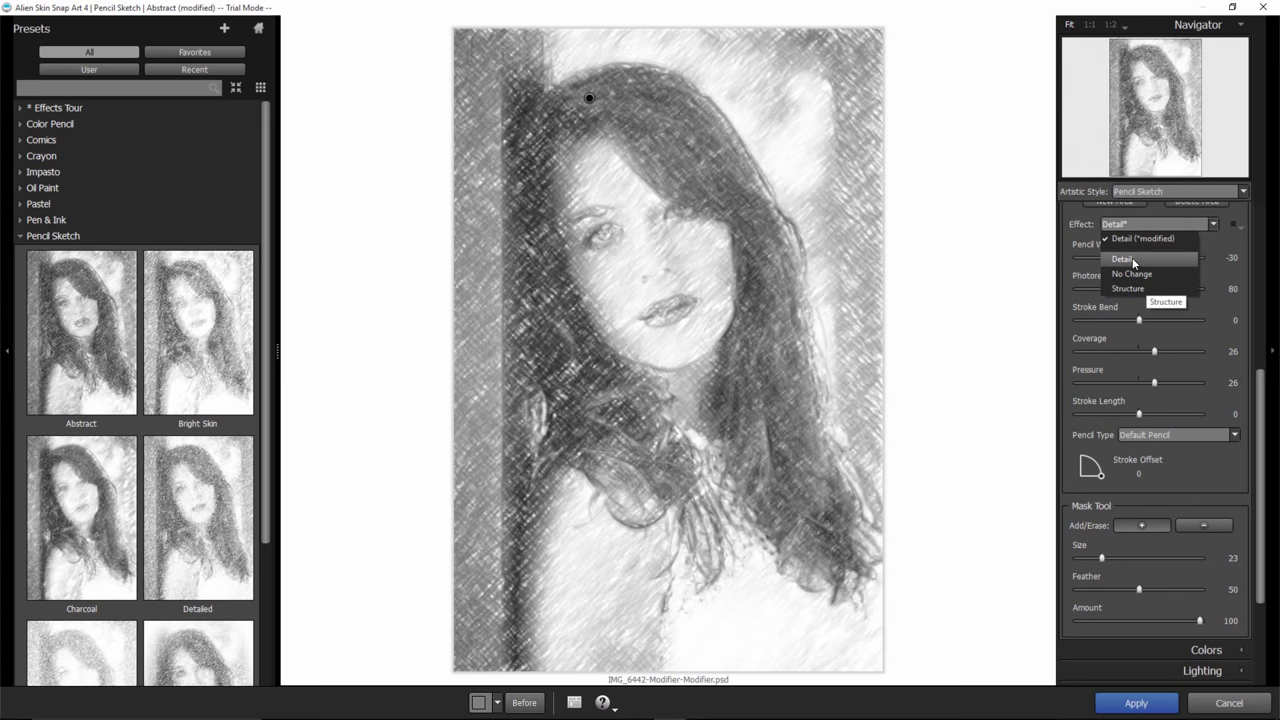
Make the masked hair No Change with Photorealism -100, Coverage -95, Pressure -75, Stroke Length 84.
{"action": "left_click", "coordinate": [1148, 275]}
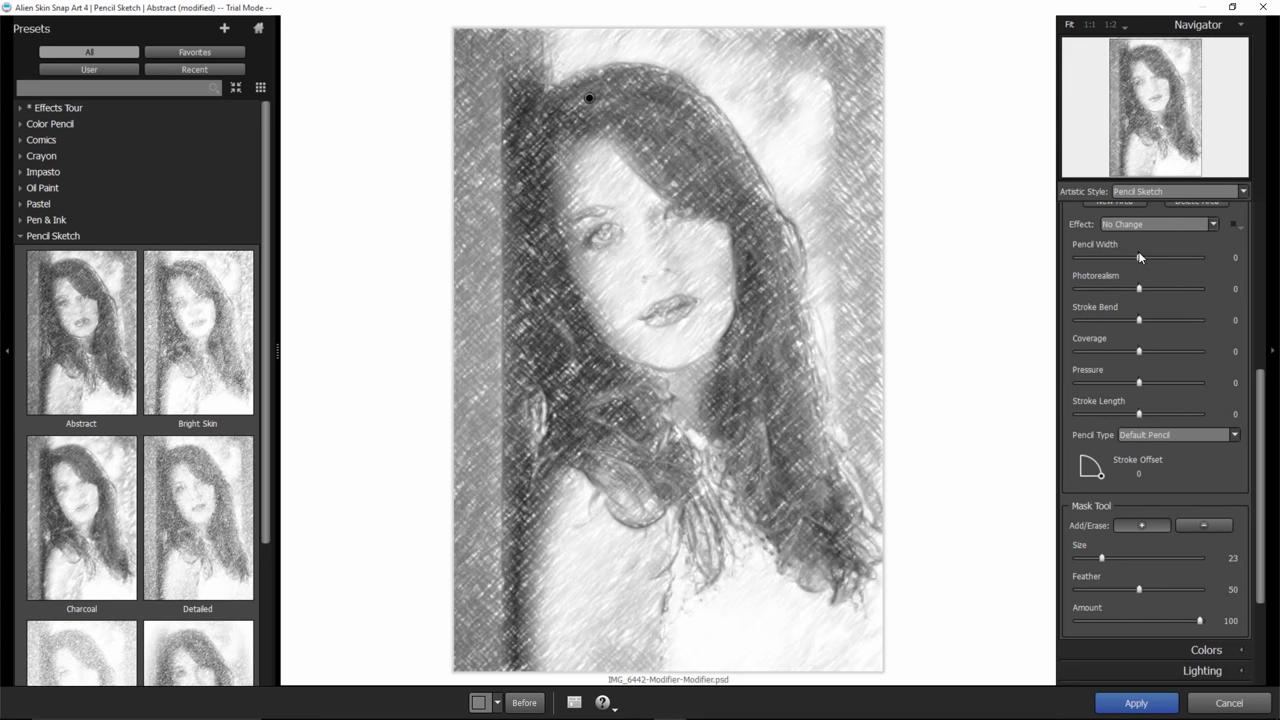
{"action": "left_click_drag", "start_coordinate": [1140, 290], "coordinate": [1078, 289]}
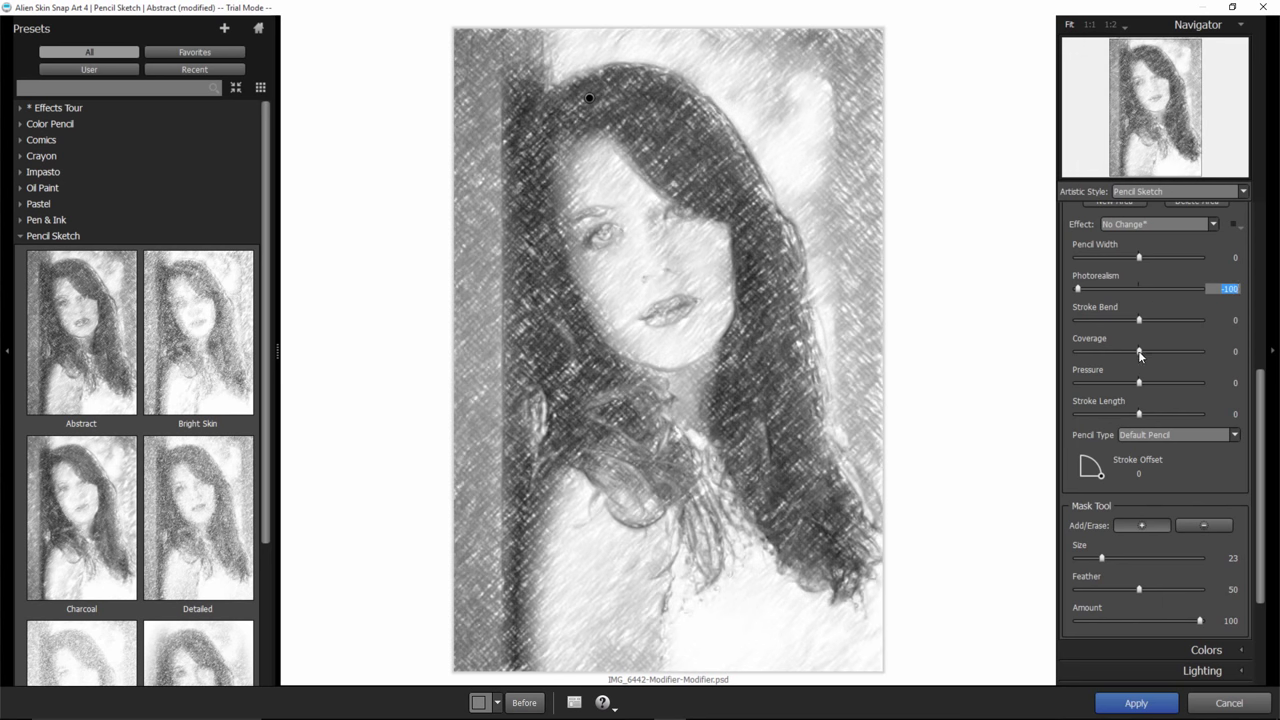
{"action": "left_click_drag", "start_coordinate": [1139, 351], "coordinate": [1080, 354]}
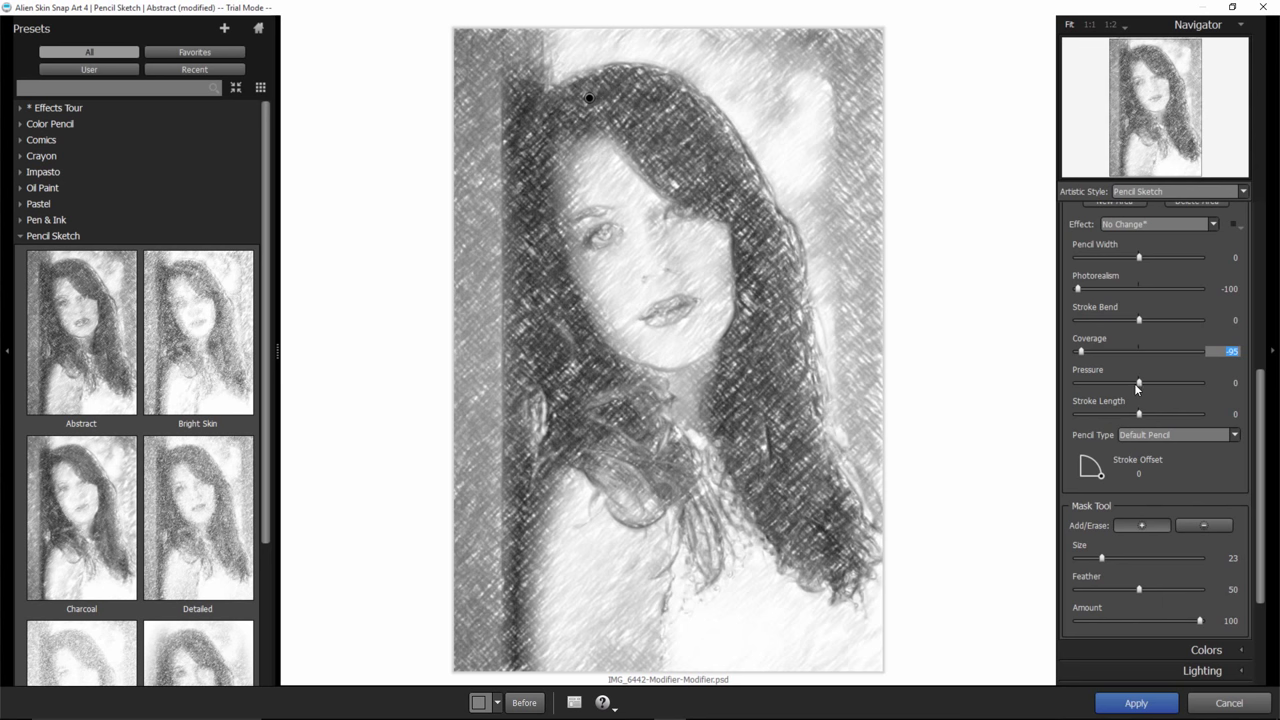
{"action": "left_click_drag", "start_coordinate": [1138, 383], "coordinate": [1093, 383]}
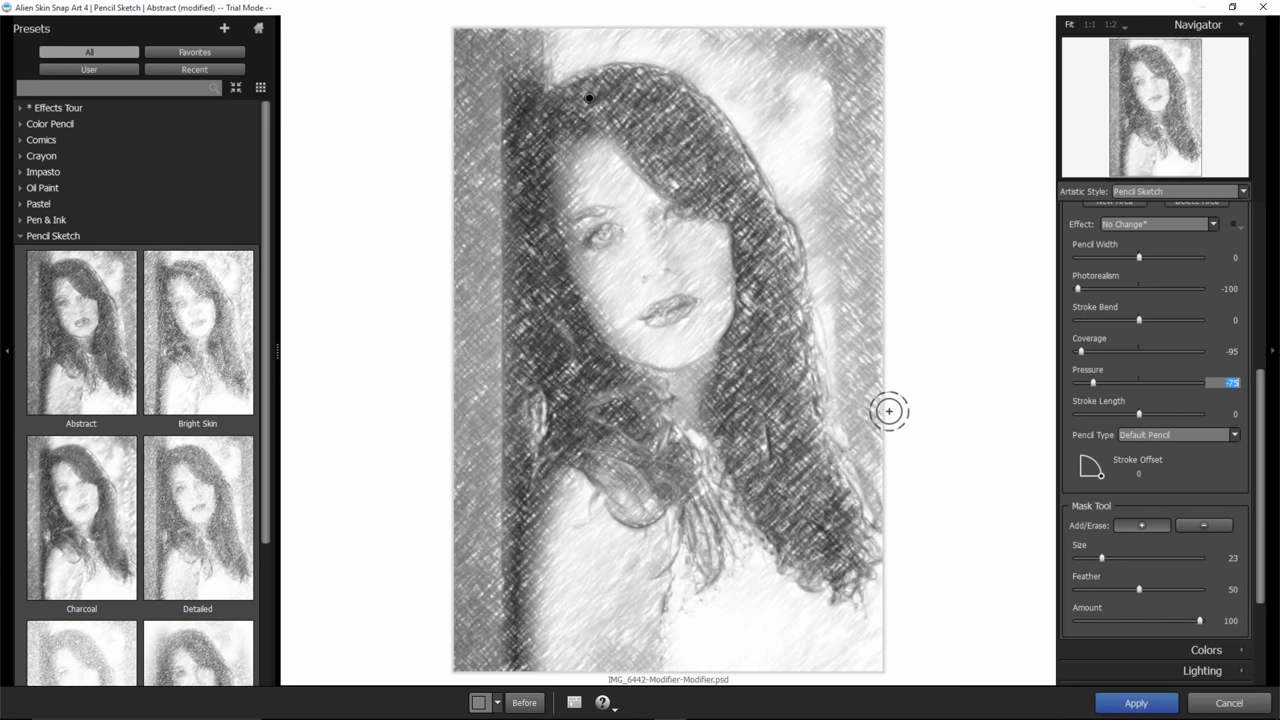
{"action": "left_click_drag", "start_coordinate": [1139, 413], "coordinate": [1190, 415]}
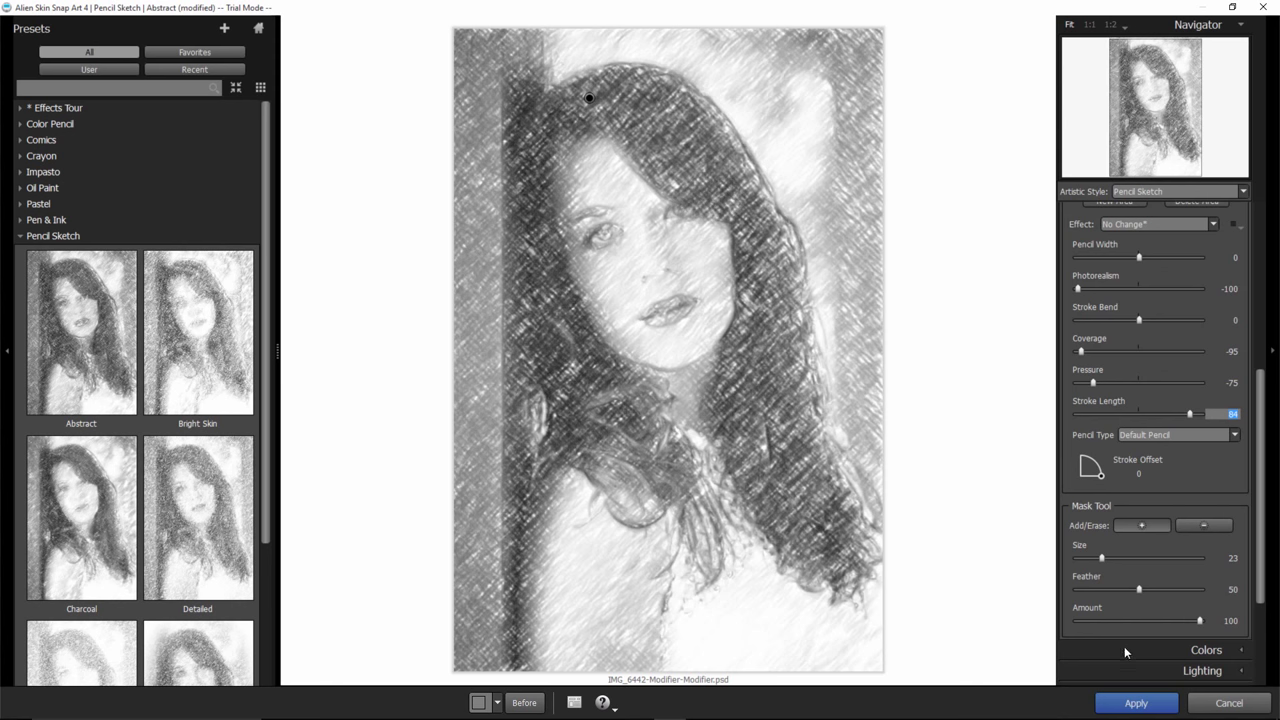
Apply the pencil sketch to the portrait, then launch Snap Art 4 on IMG_1438.
{"action": "left_click", "coordinate": [1136, 702]}
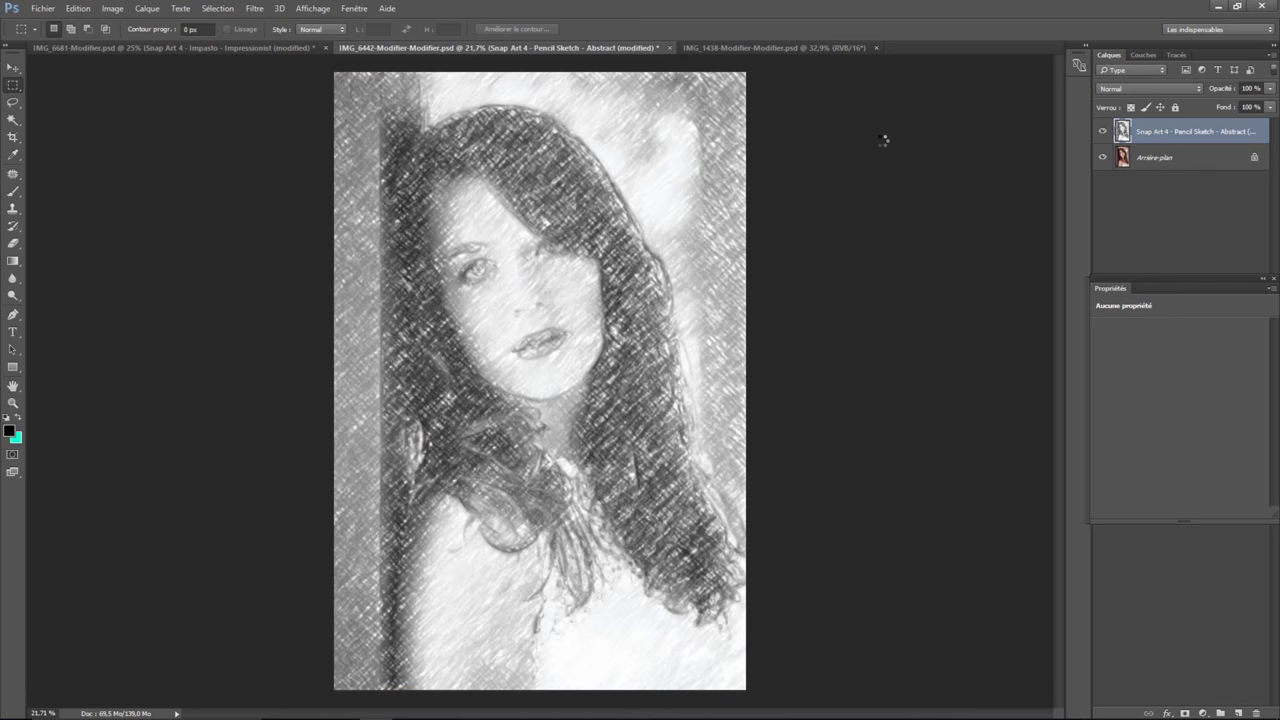
{"action": "left_click", "coordinate": [764, 48]}
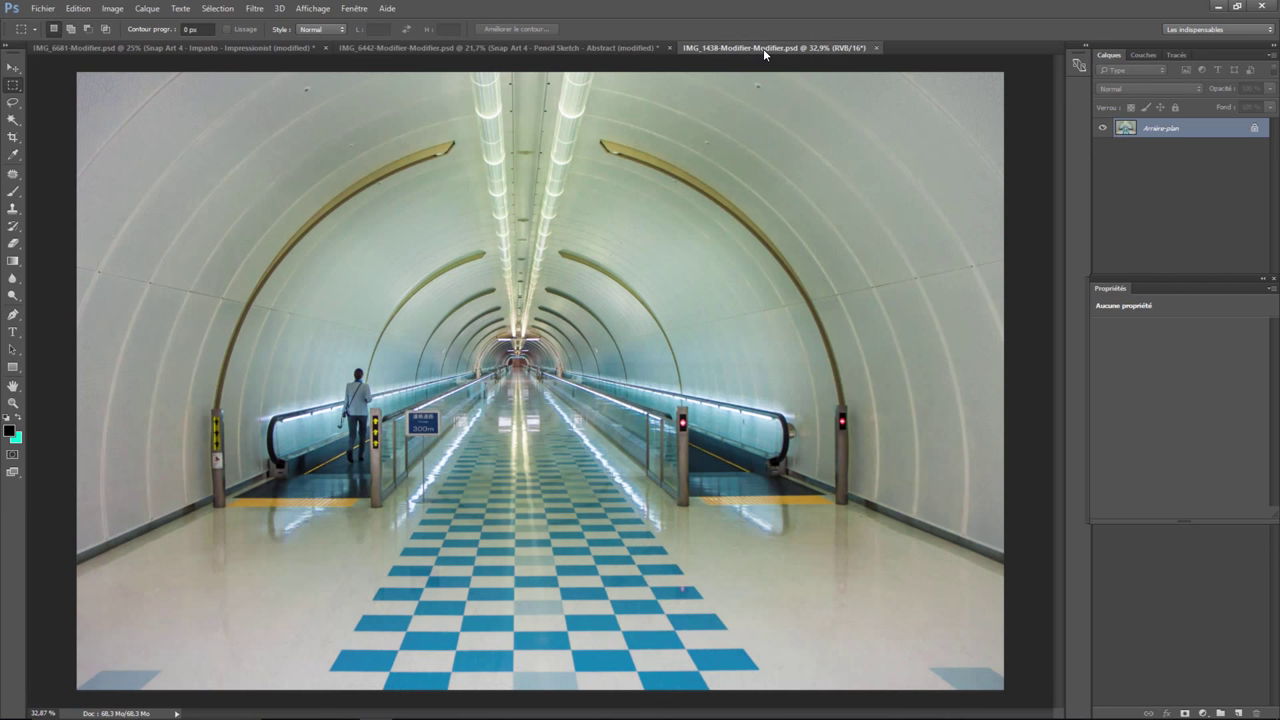
{"action": "left_click", "coordinate": [260, 9]}
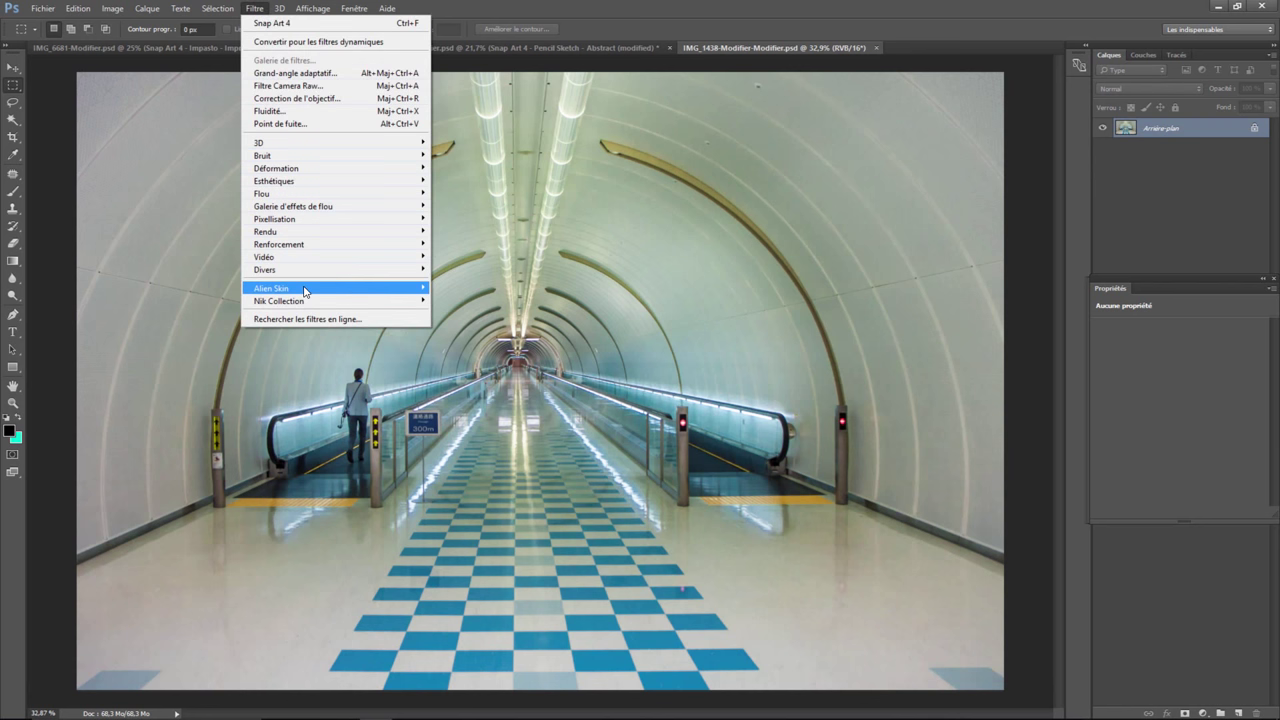
{"action": "mouse_move", "coordinate": [290, 288]}
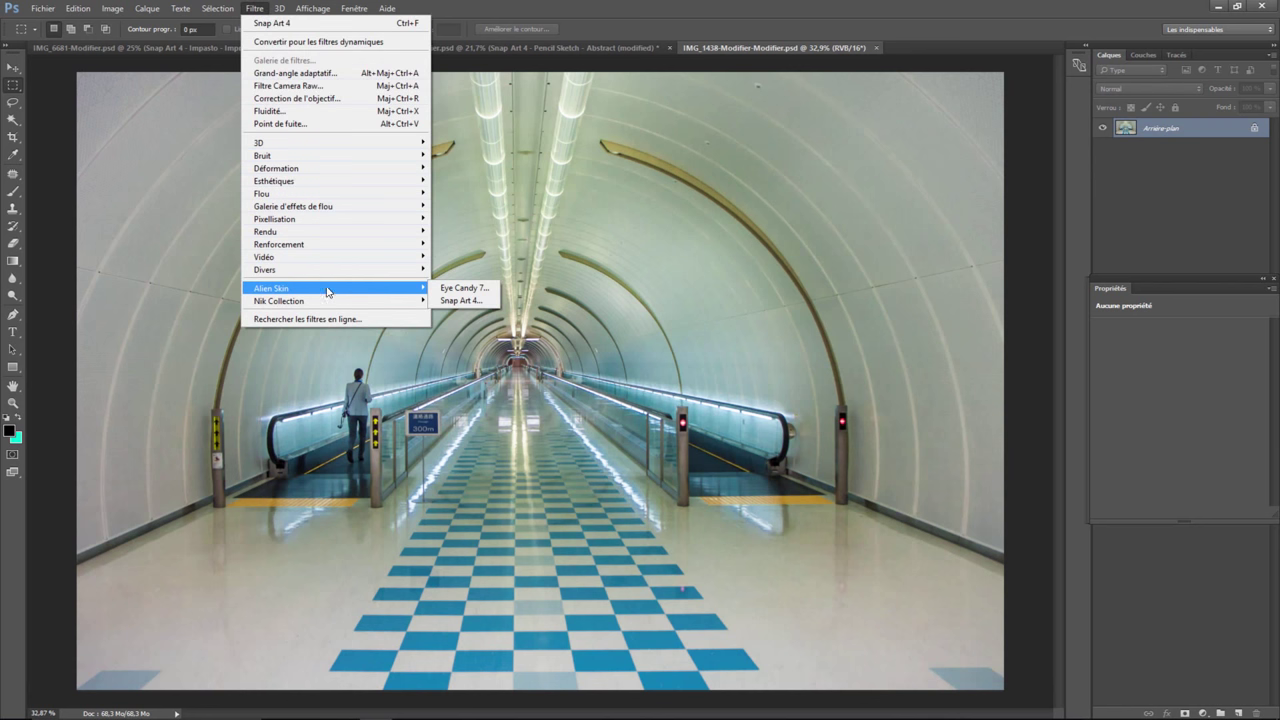
{"action": "left_click", "coordinate": [459, 299]}
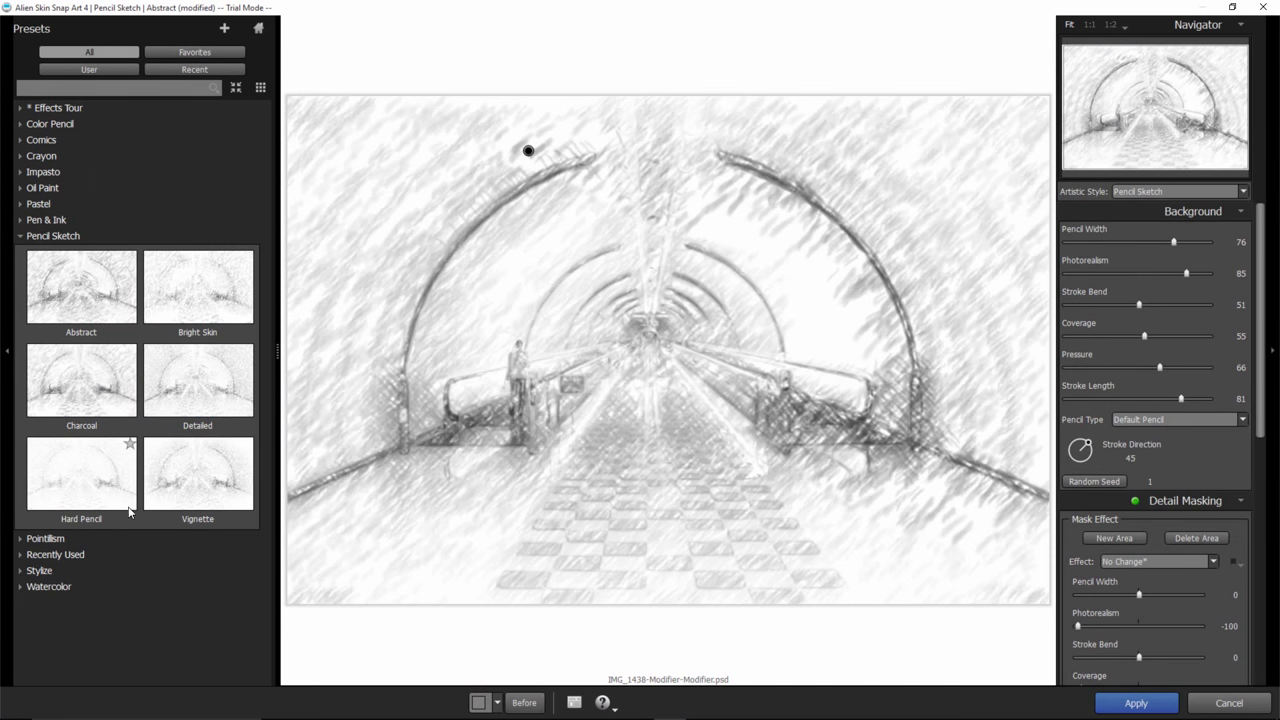
Preview the tunnel with Watercolor Large Brush, then switch to the Stylize Line Art preset.
{"action": "left_click", "coordinate": [27, 588]}
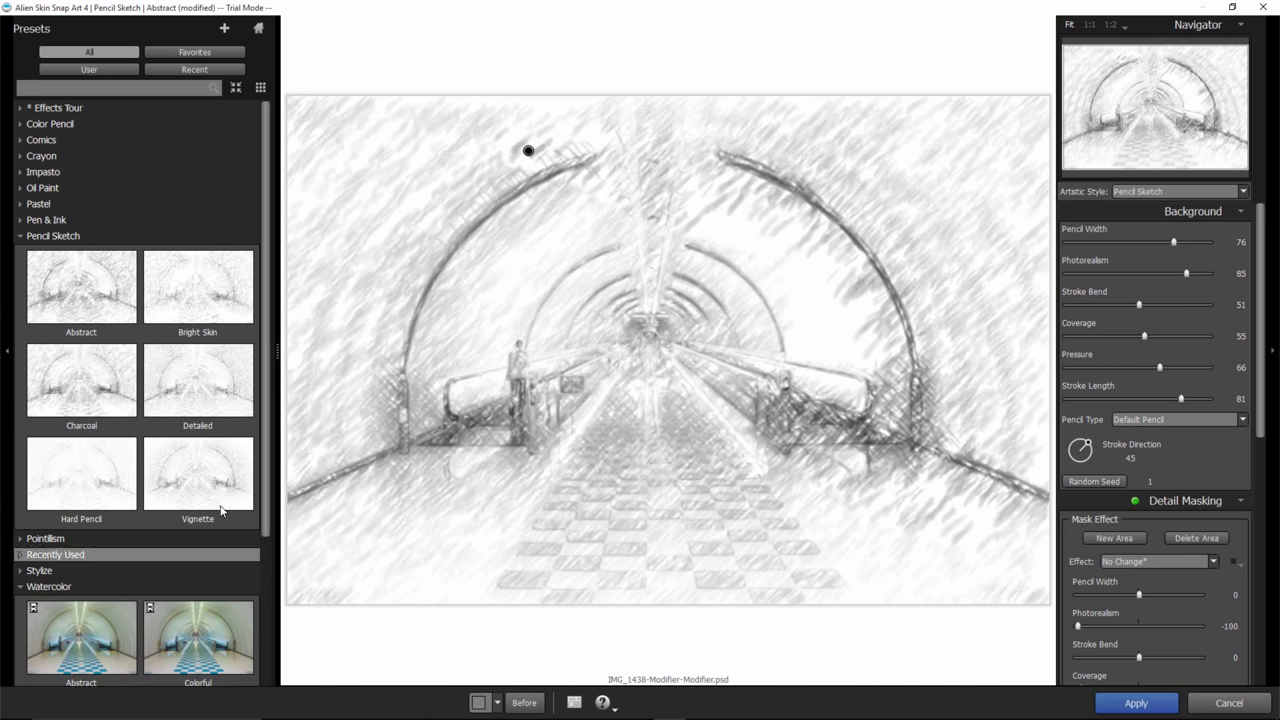
{"action": "left_click_drag", "start_coordinate": [266, 392], "coordinate": [267, 535]}
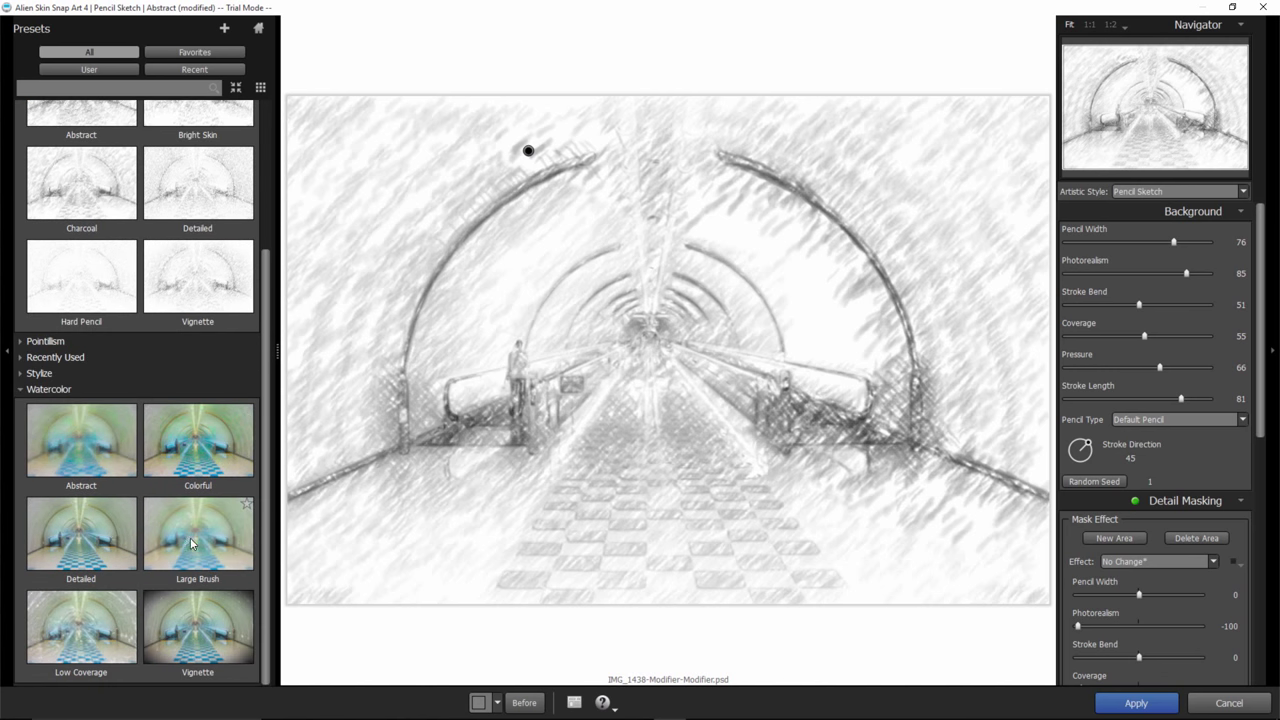
{"action": "left_click", "coordinate": [196, 543]}
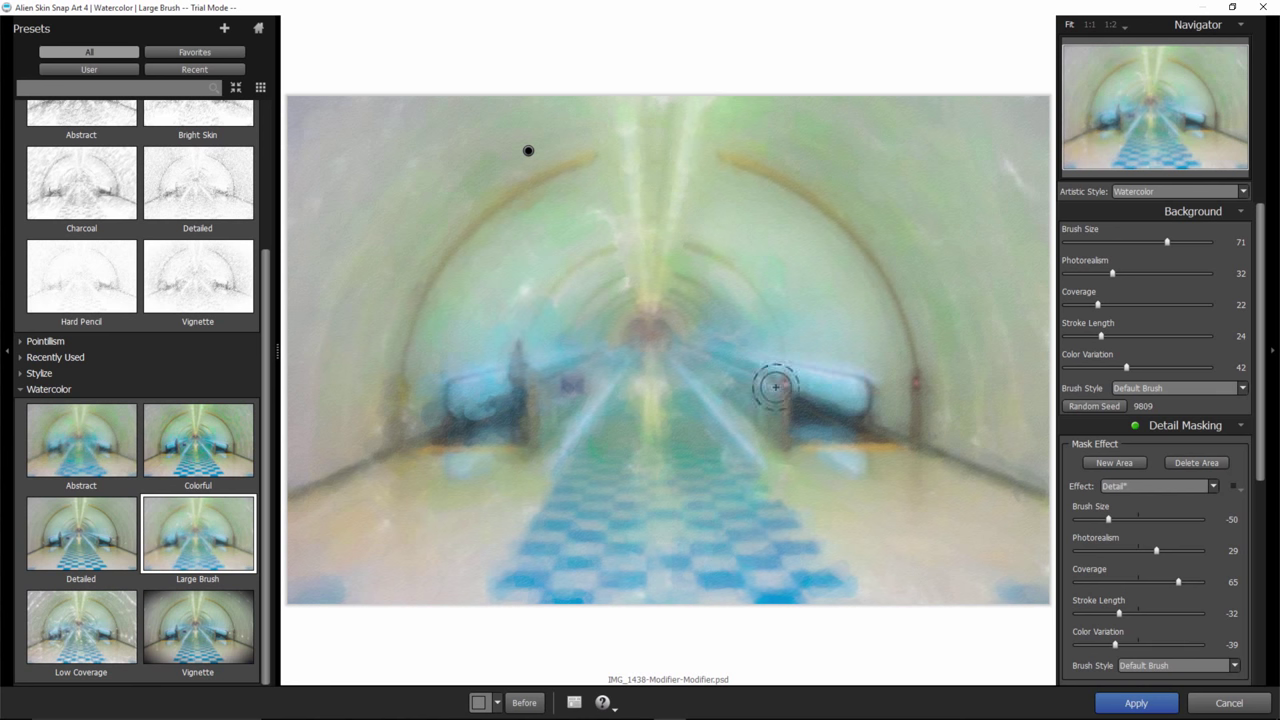
{"action": "left_click", "coordinate": [36, 374]}
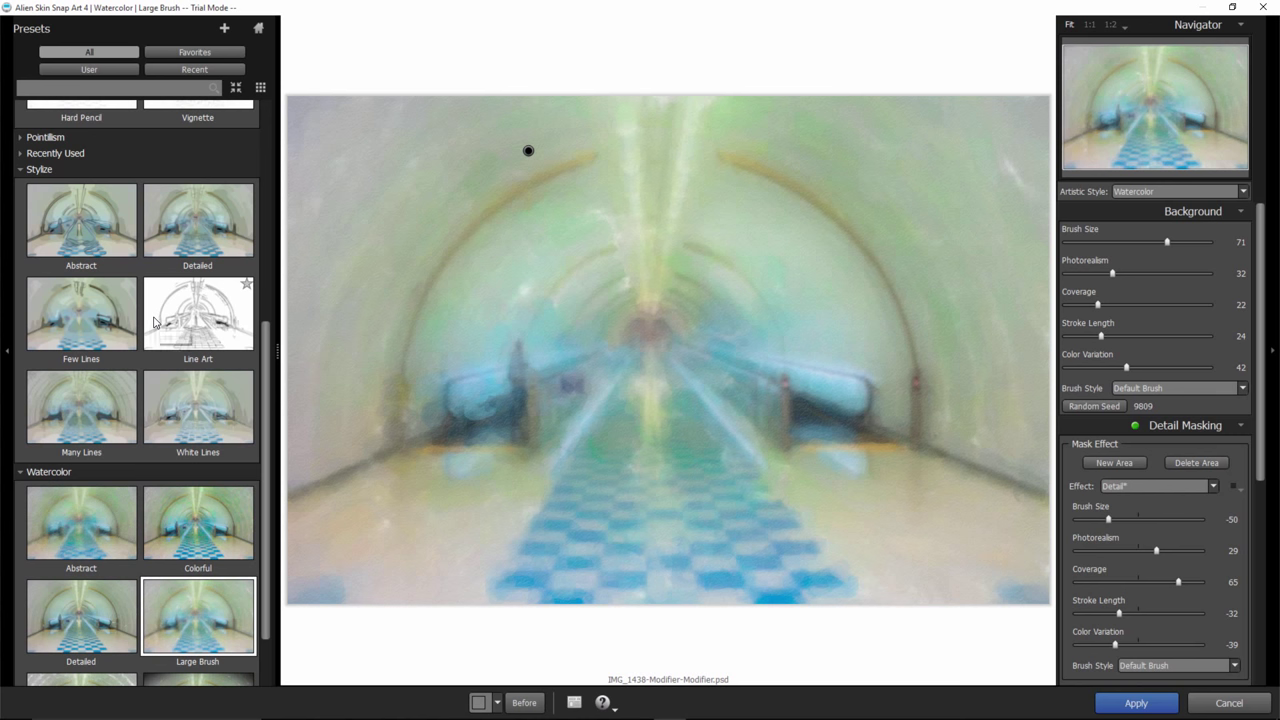
{"action": "left_click", "coordinate": [203, 321]}
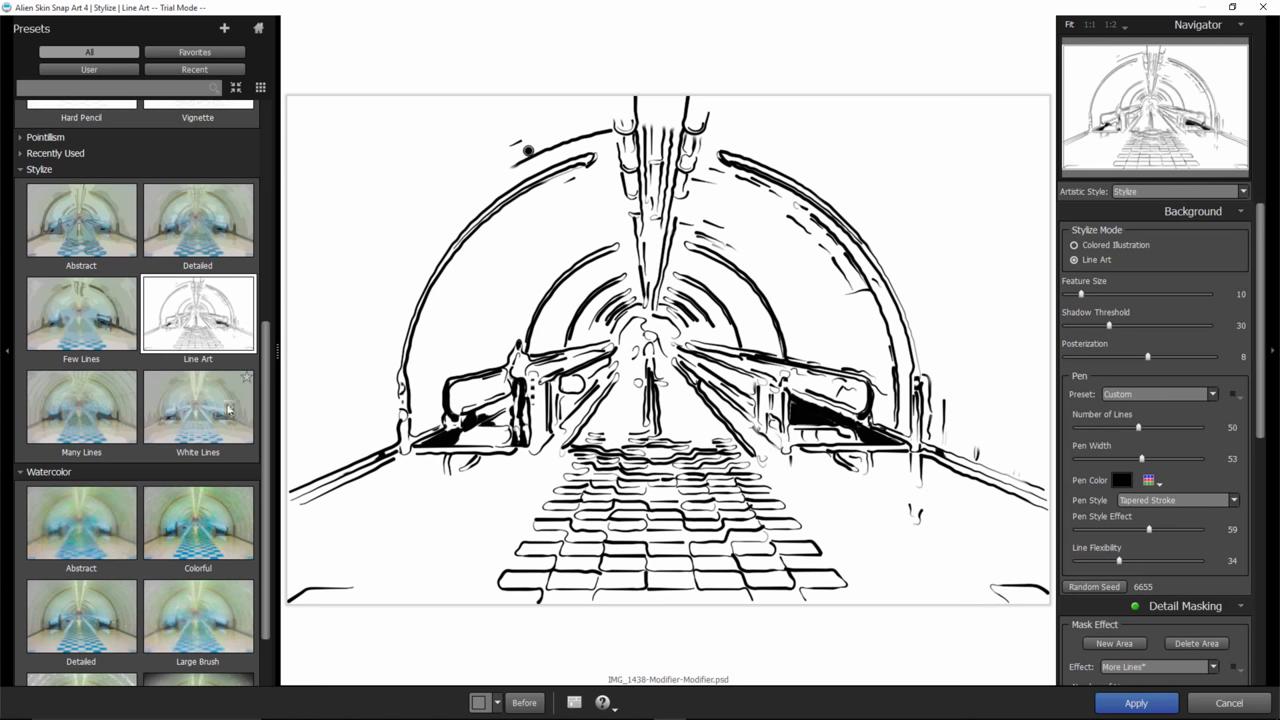
Try the White Lines preset, then give the tunnel the Pastel Abstract preset.
{"action": "left_click", "coordinate": [211, 419]}
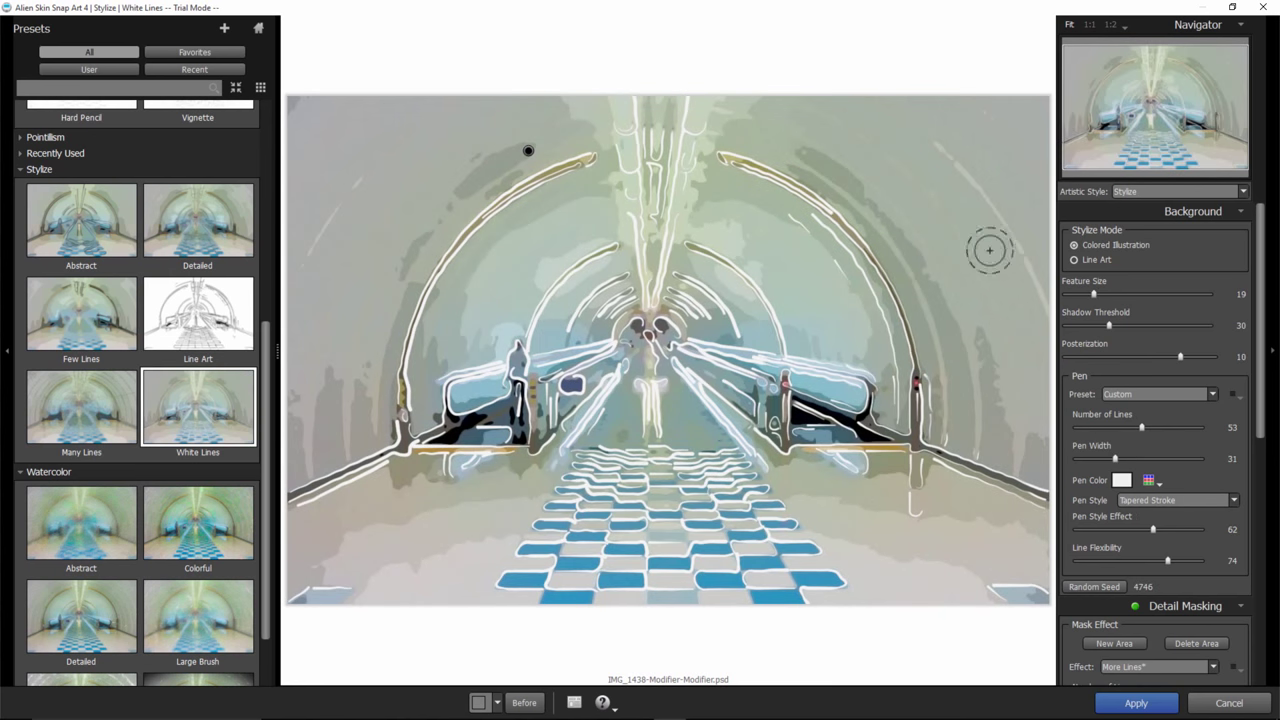
{"action": "left_click_drag", "start_coordinate": [266, 408], "coordinate": [264, 209]}
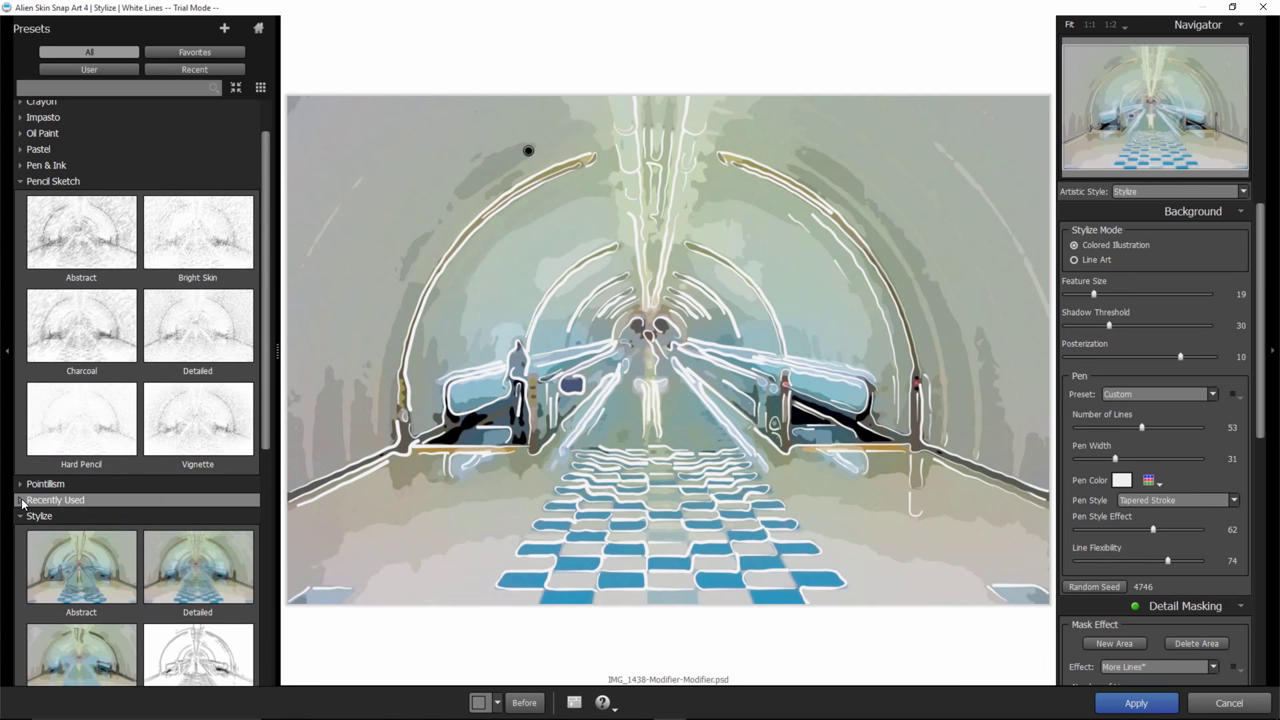
{"action": "left_click", "coordinate": [21, 501]}
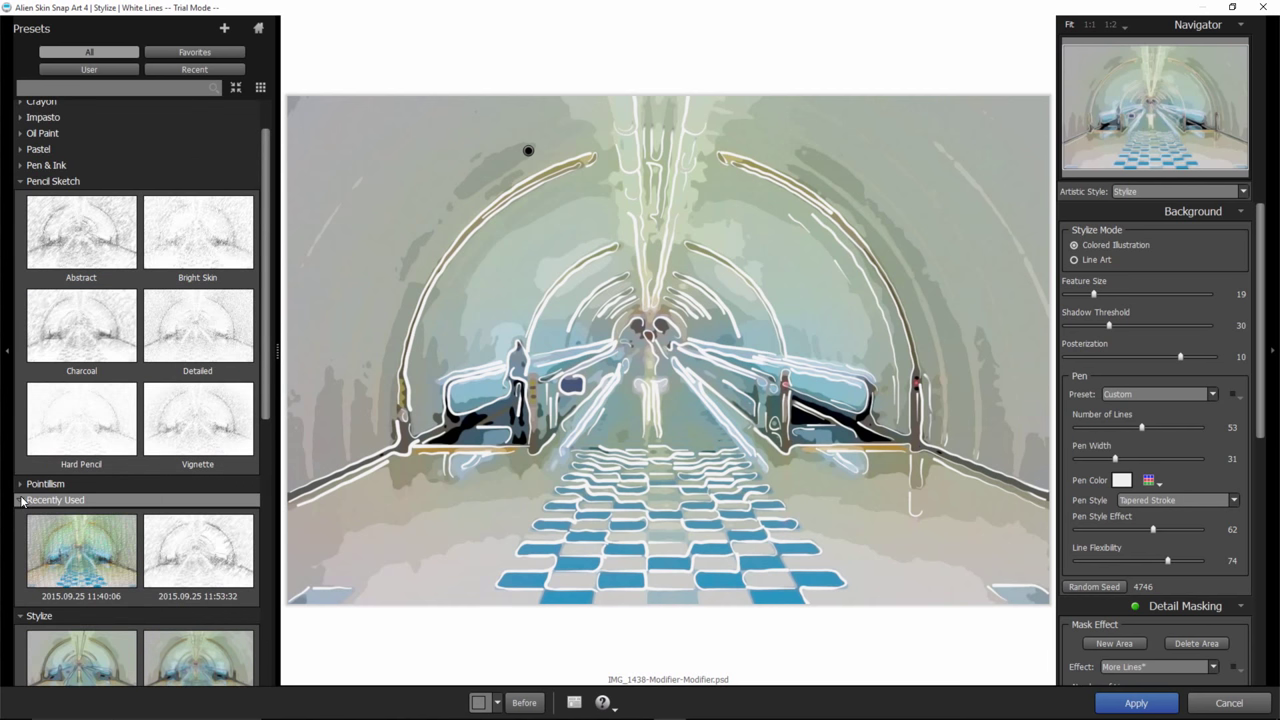
{"action": "left_click", "coordinate": [21, 484]}
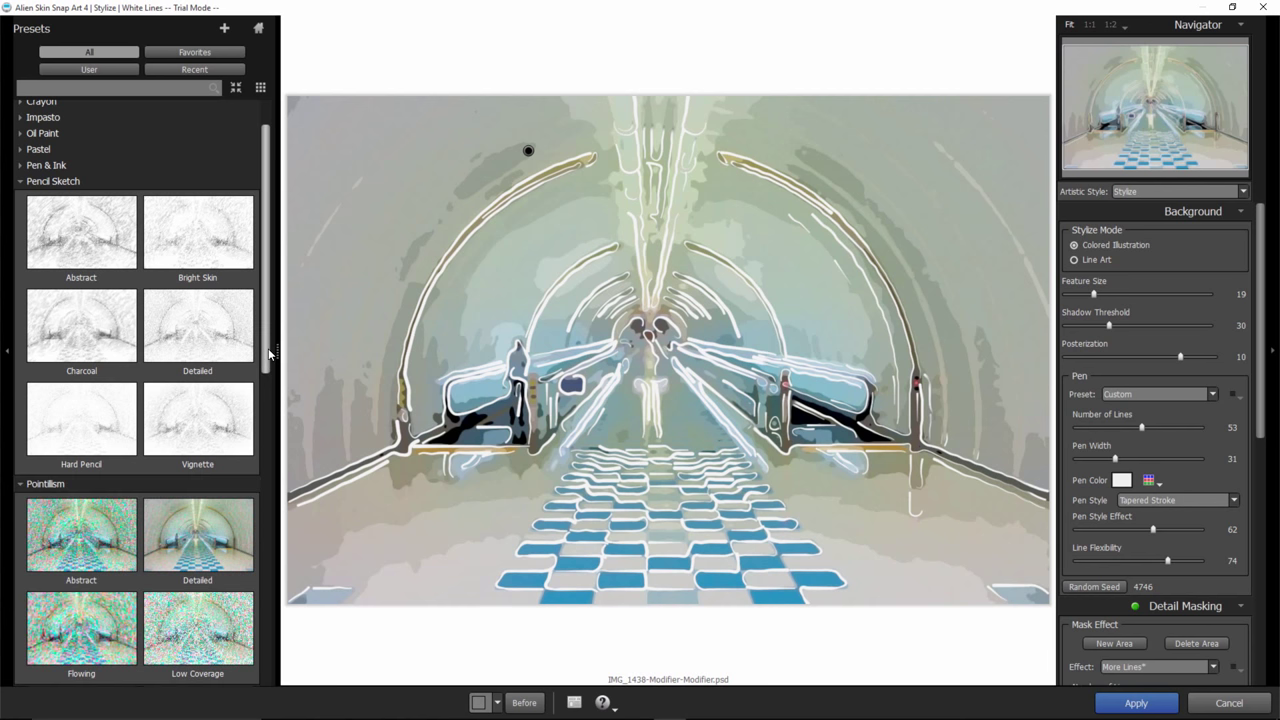
{"action": "left_click", "coordinate": [21, 149]}
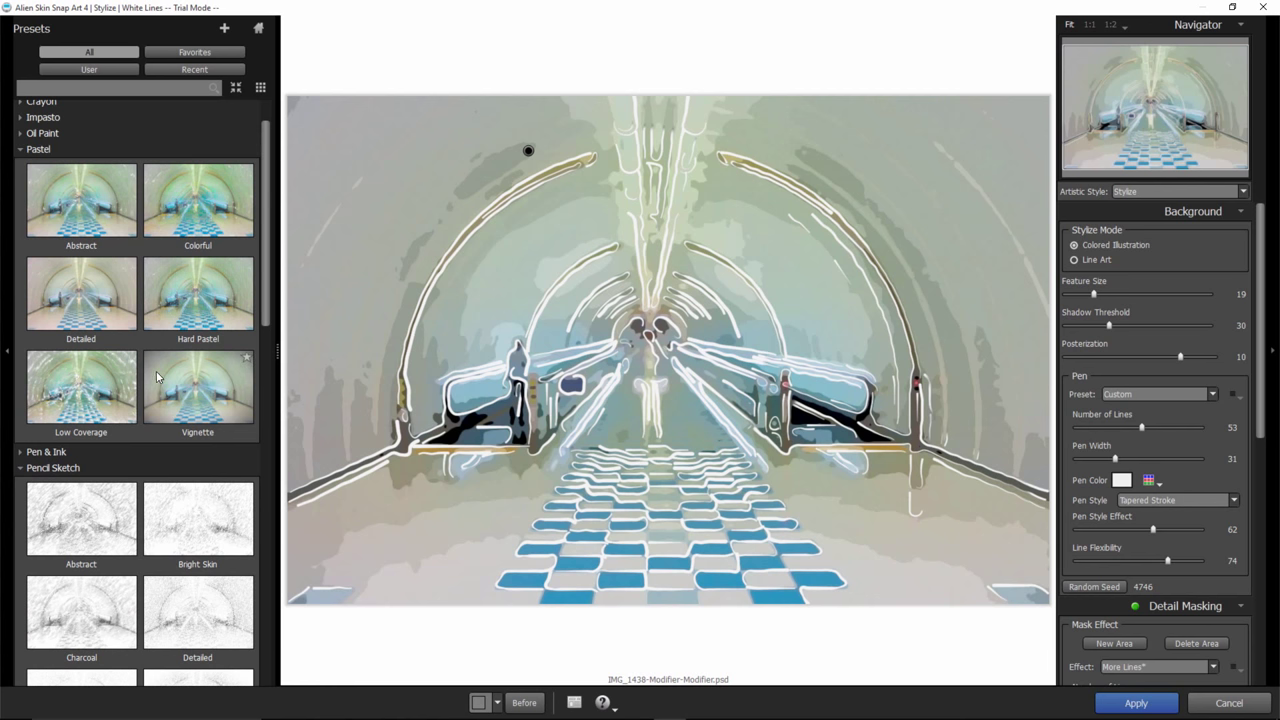
{"action": "left_click", "coordinate": [91, 193]}
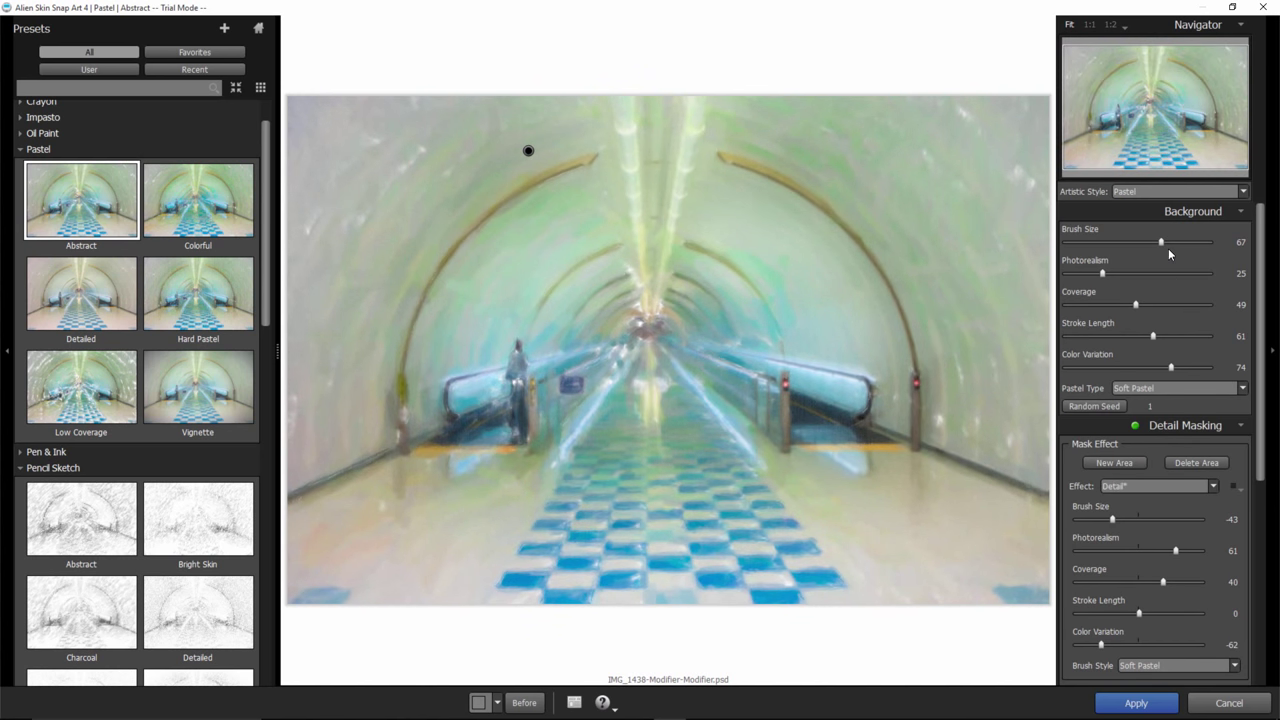
{"action": "mouse_move", "coordinate": [1161, 243]}
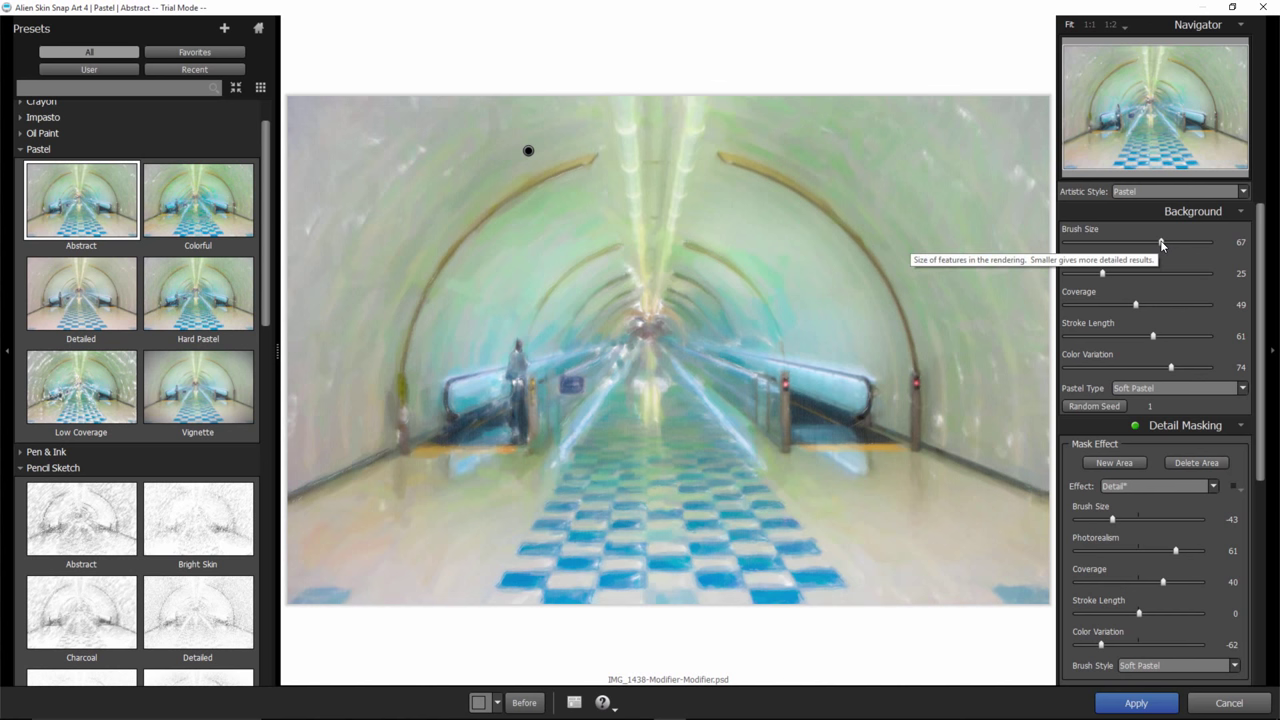
Drag the pastel Brush Size up, then enter 4 as its value.
{"action": "left_click_drag", "start_coordinate": [1161, 243], "coordinate": [1222, 248]}
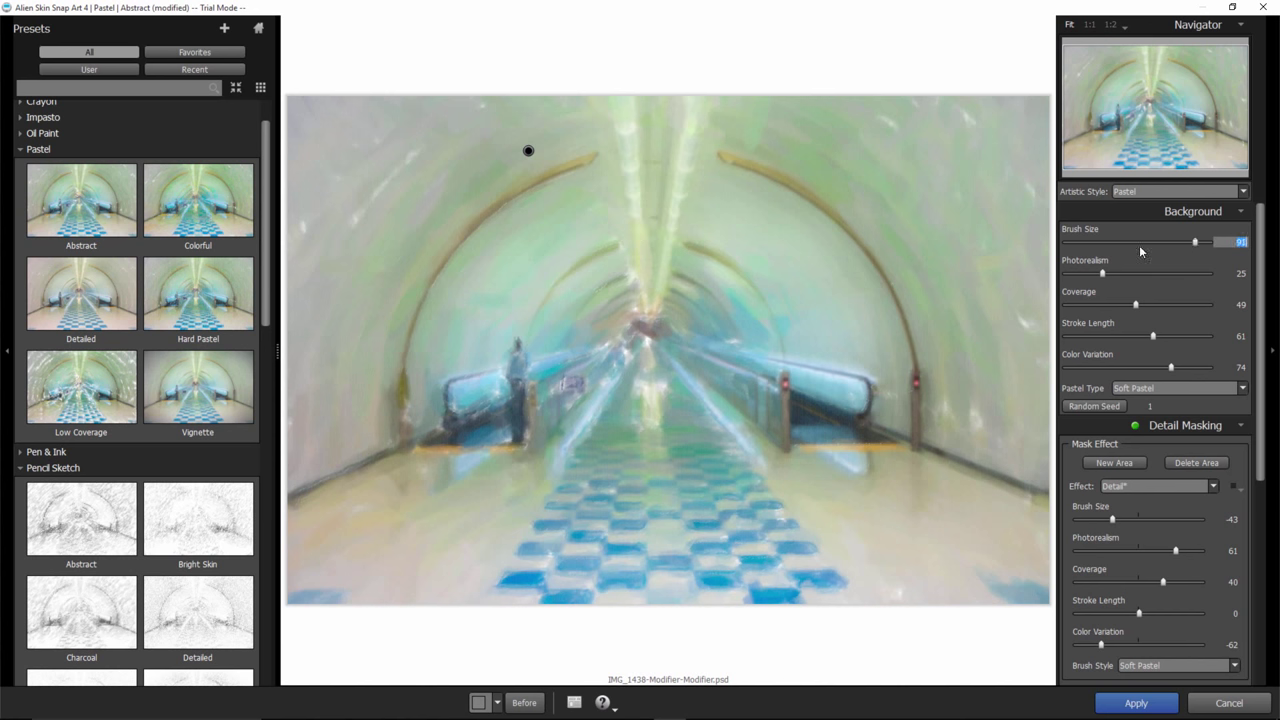
{"action": "type", "text": "4"}
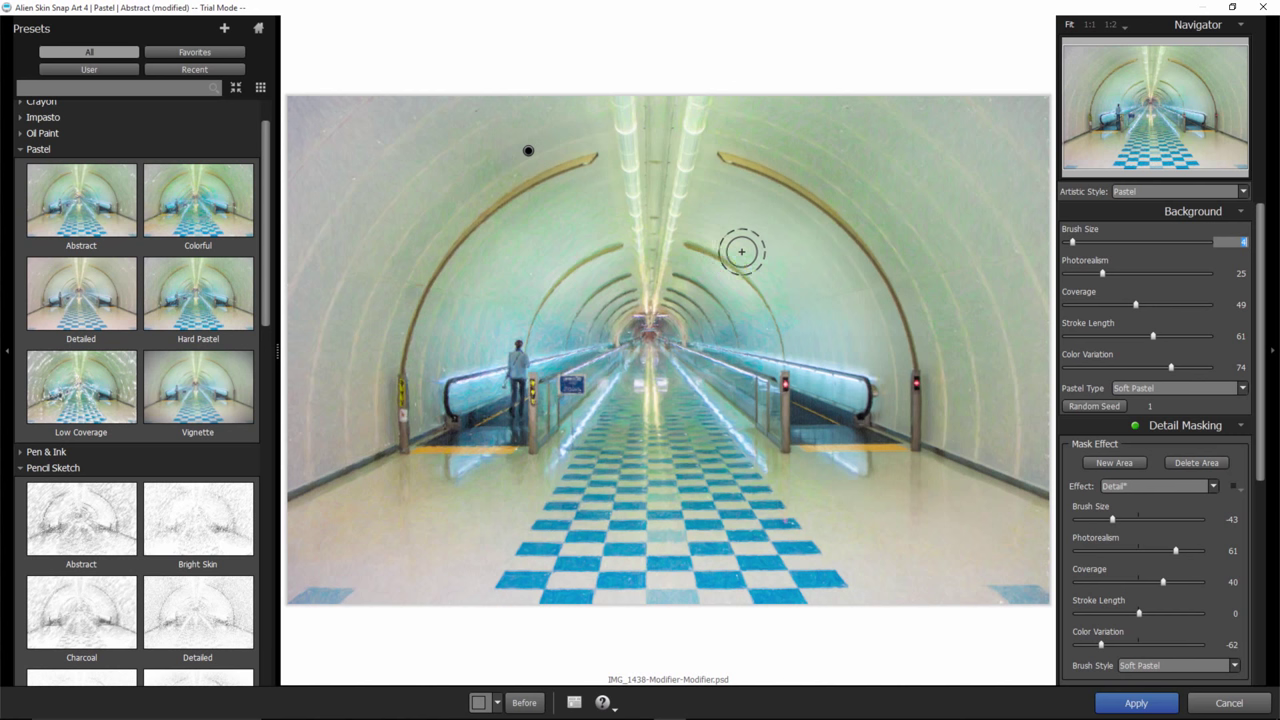
In the Colors section, set Brightness -42, Contrast -79 and Saturation 91.
{"action": "scroll", "coordinate": [1263, 358], "scroll_direction": "down", "scroll_amount": 2}
{"action": "scroll", "coordinate": [1263, 358], "scroll_direction": "down", "scroll_amount": 4}
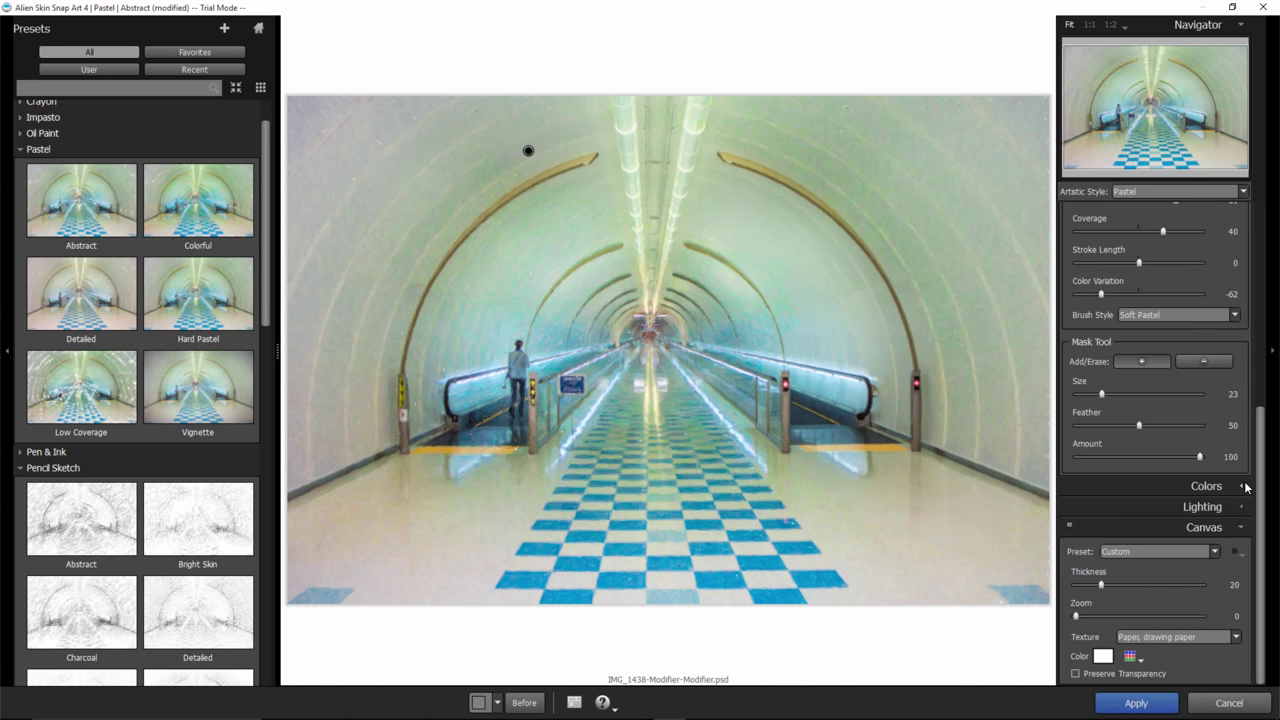
{"action": "left_click", "coordinate": [1243, 486]}
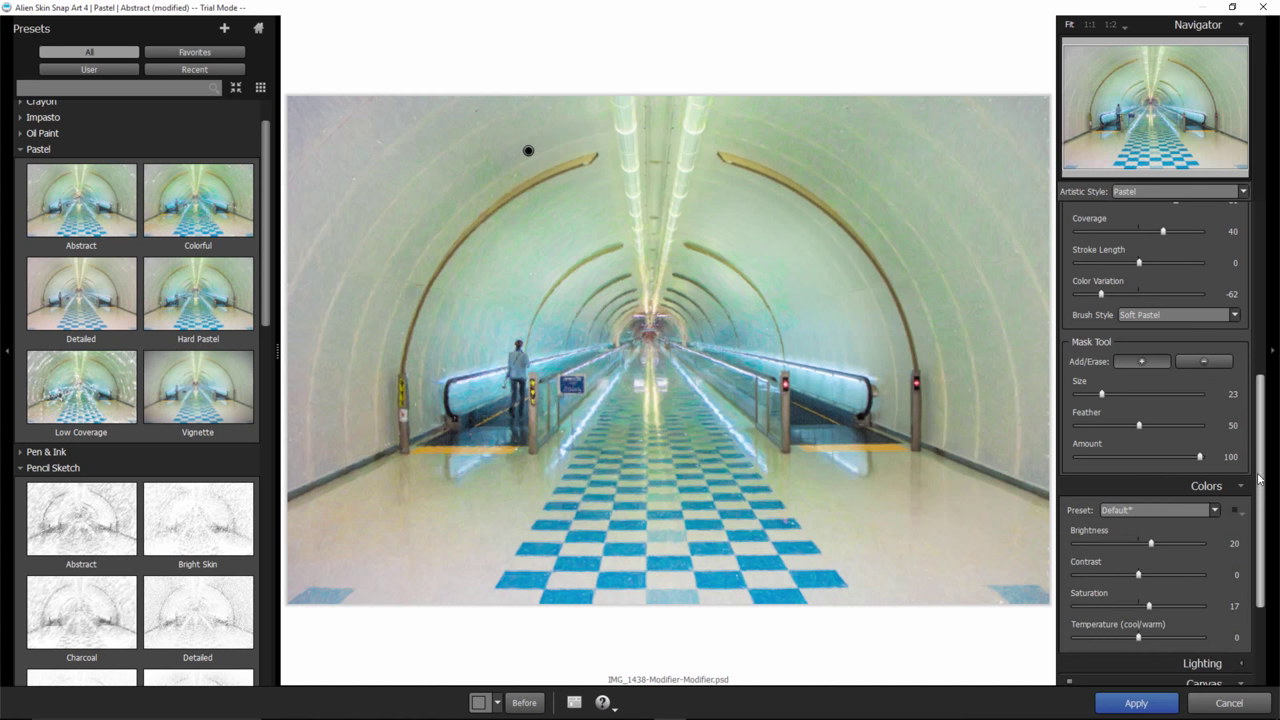
{"action": "scroll", "coordinate": [1260, 482], "scroll_direction": "down", "scroll_amount": 2}
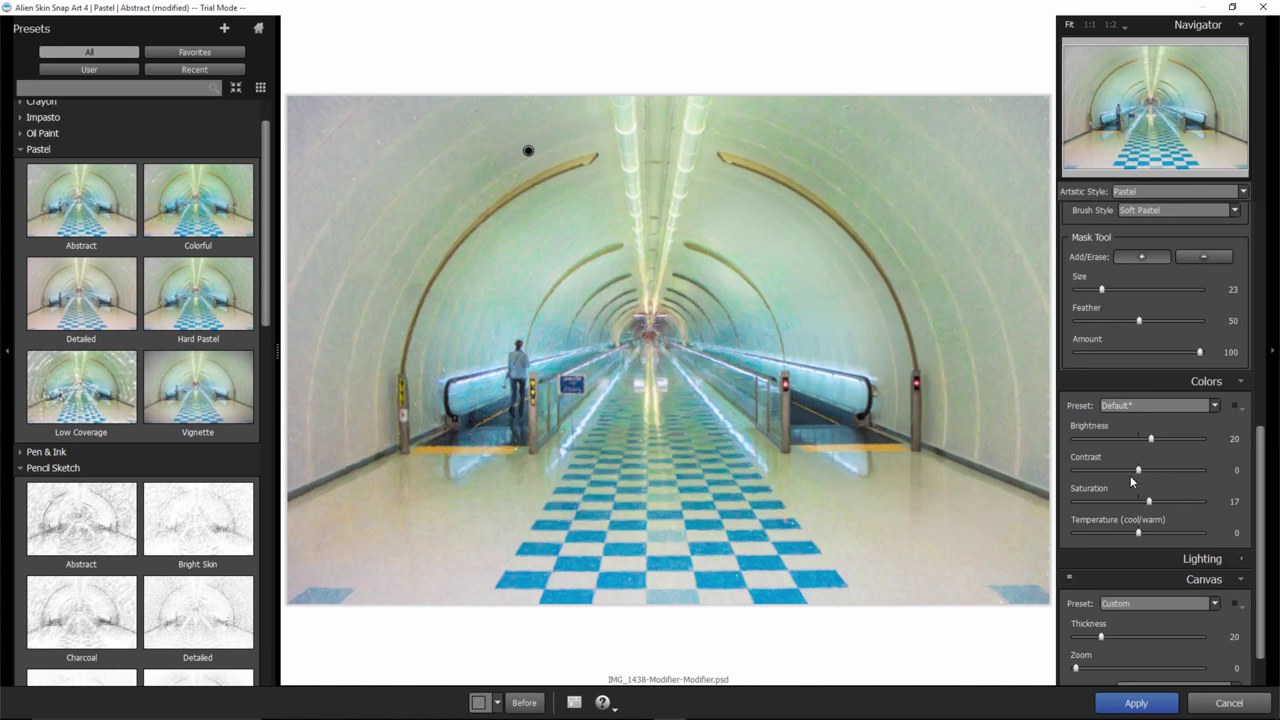
{"action": "left_click", "coordinate": [1153, 440]}
{"action": "left_click_drag", "start_coordinate": [1117, 441], "coordinate": [1089, 469]}
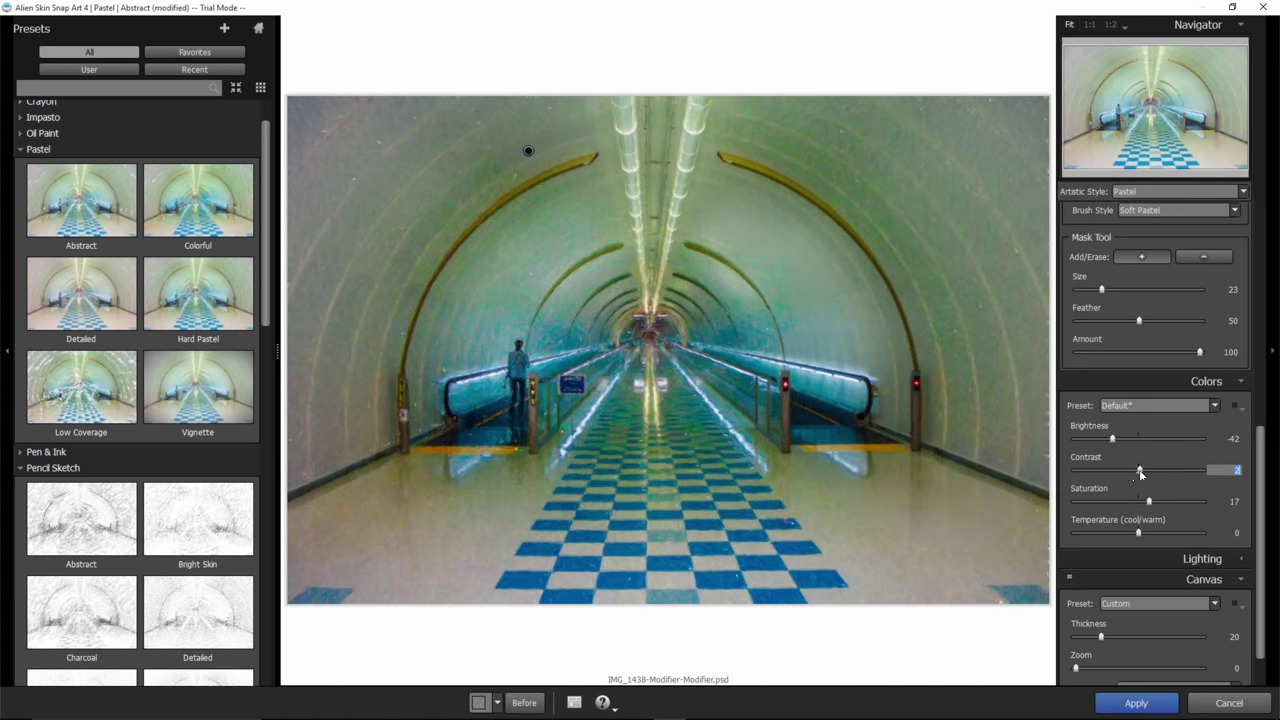
{"action": "left_click_drag", "start_coordinate": [1149, 501], "coordinate": [1184, 499]}
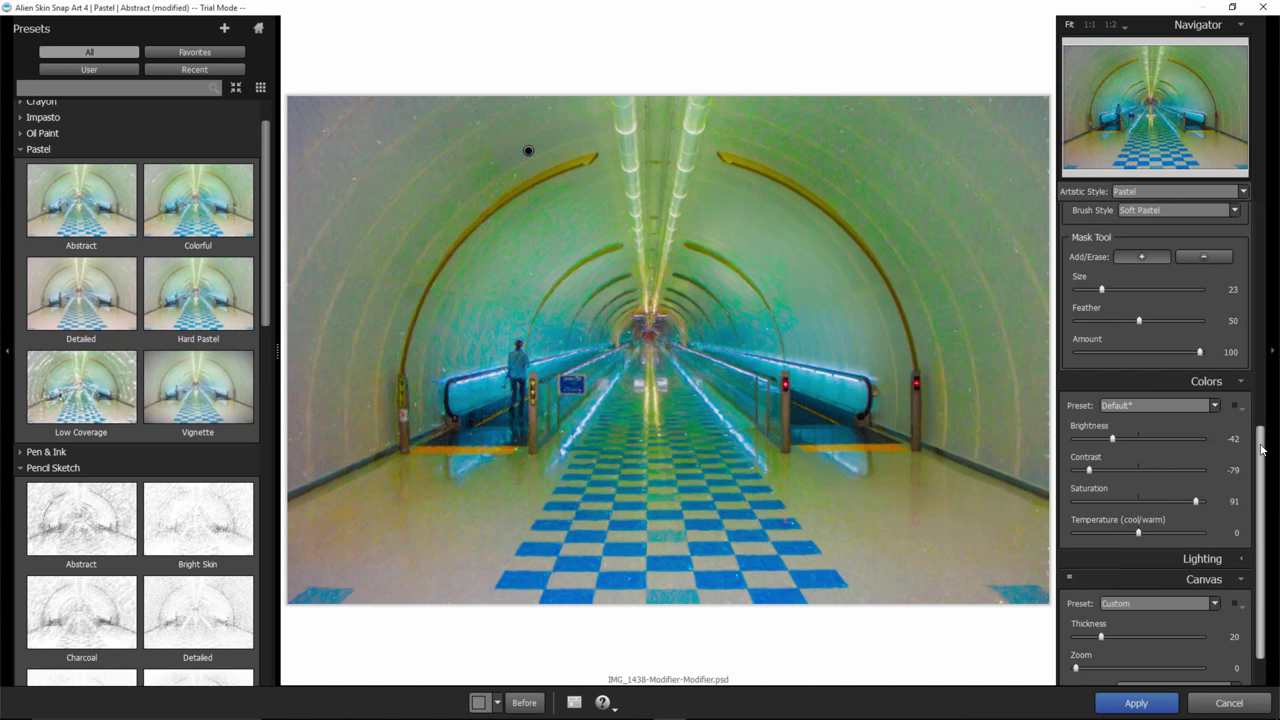
{"action": "scroll", "coordinate": [1144, 480], "scroll_direction": "down", "scroll_amount": 2}
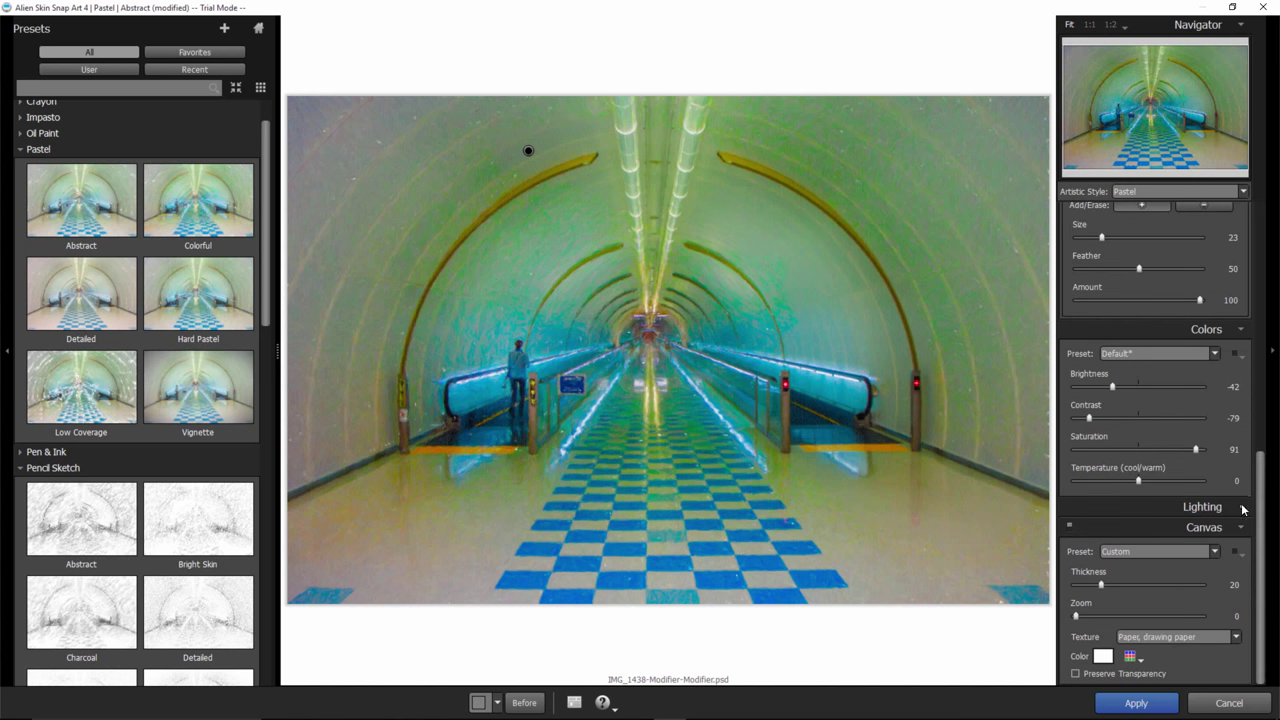
Expand Lighting and Vignette and show the lighting preset list.
{"action": "left_click", "coordinate": [1242, 507]}
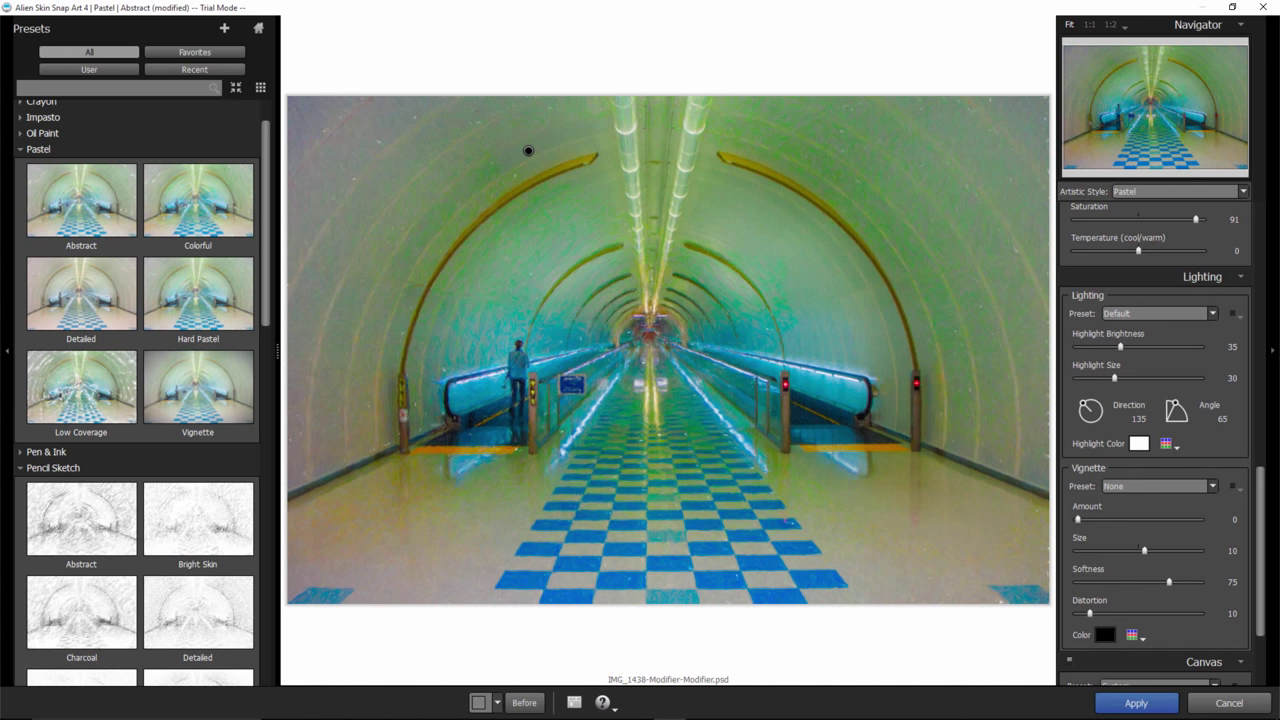
{"action": "left_click", "coordinate": [1134, 316]}
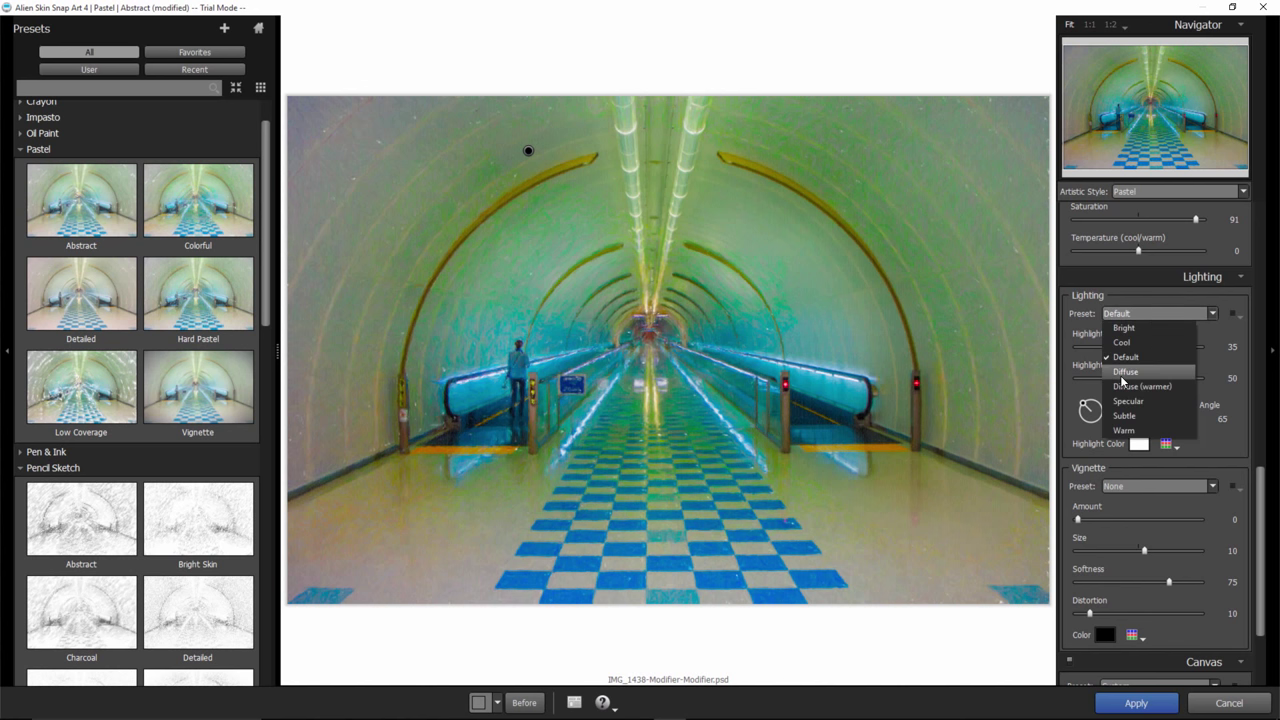